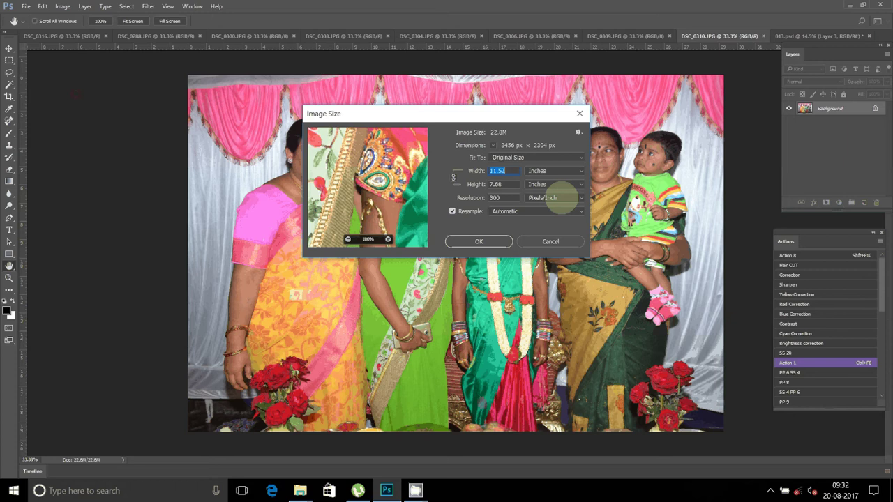
Resize DSC_0310 to 8 inches wide, cut the whole image, and close it unsaved.
type("8")
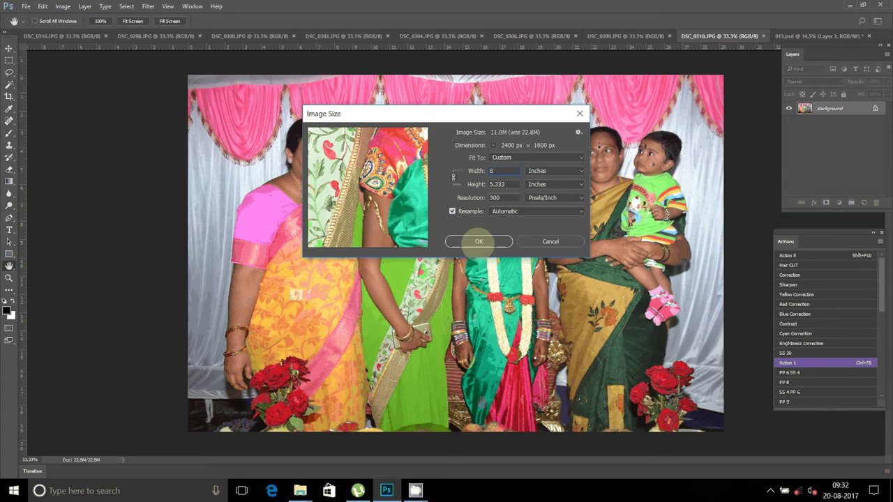
left_click(479, 241)
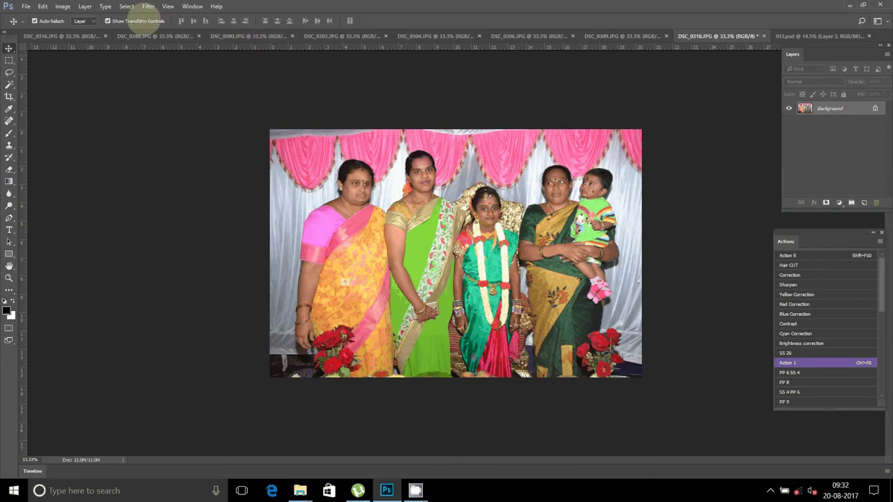
left_click(127, 6)
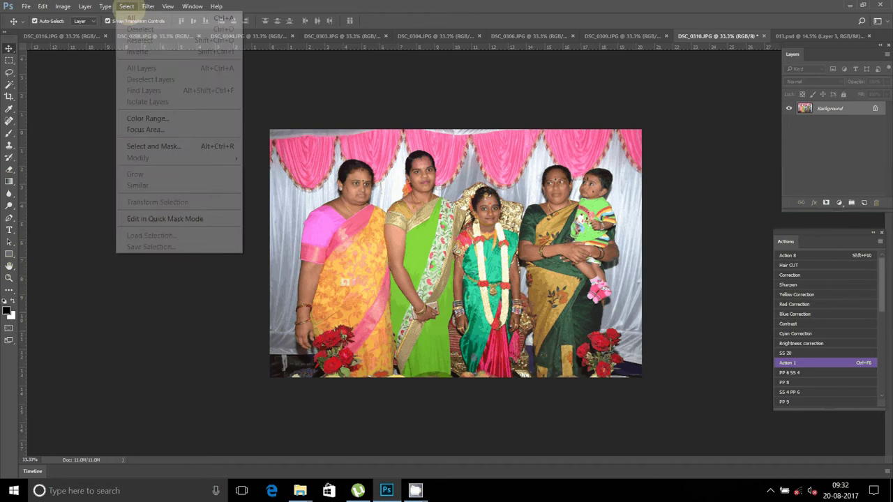
left_click(131, 17)
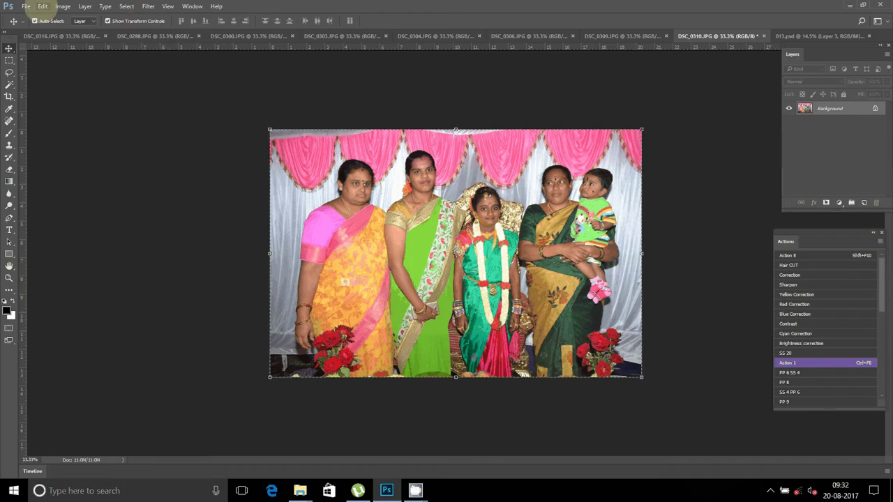
left_click(43, 7)
left_click(50, 73)
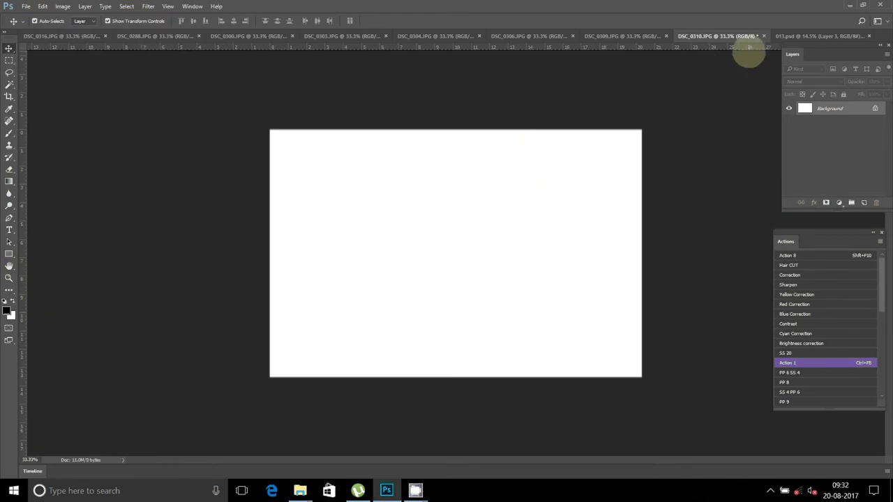
left_click(763, 36)
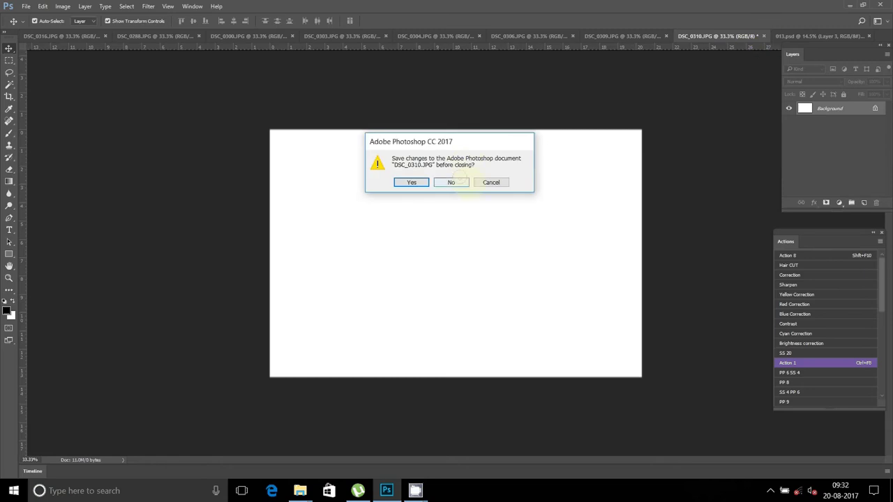
left_click(453, 182)
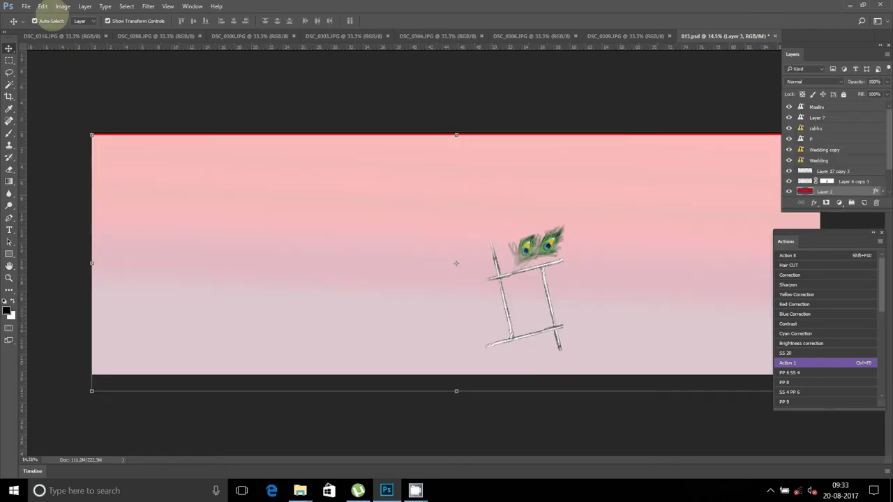
Paste the photo at the album page's top-left and add a horizontal guide along its top edge.
left_click(43, 7)
left_click(53, 107)
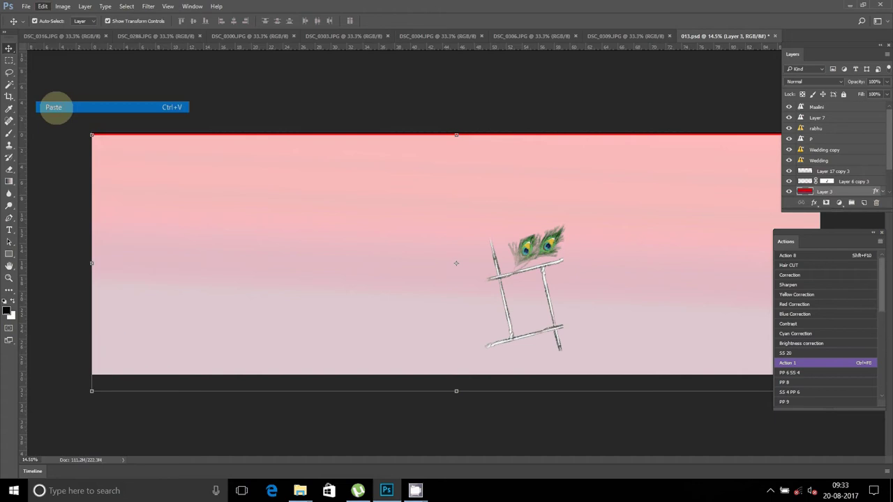
left_click_drag(463, 212, 189, 155)
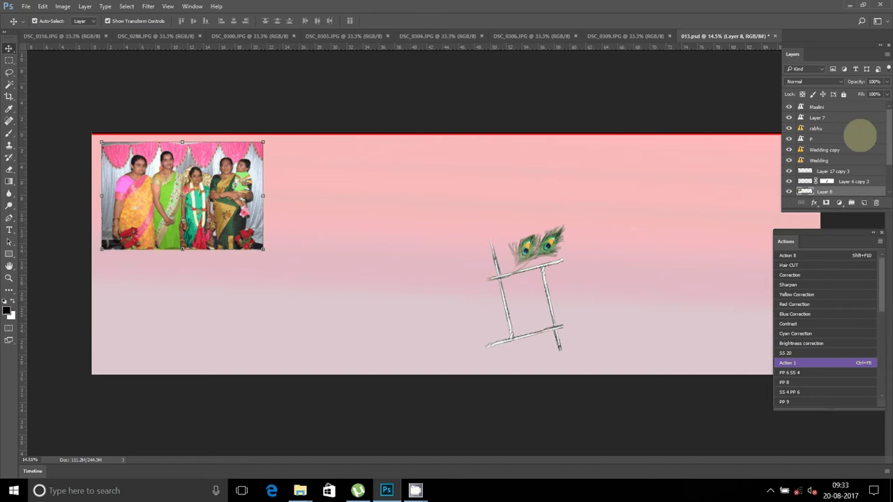
left_click_drag(245, 46, 241, 142)
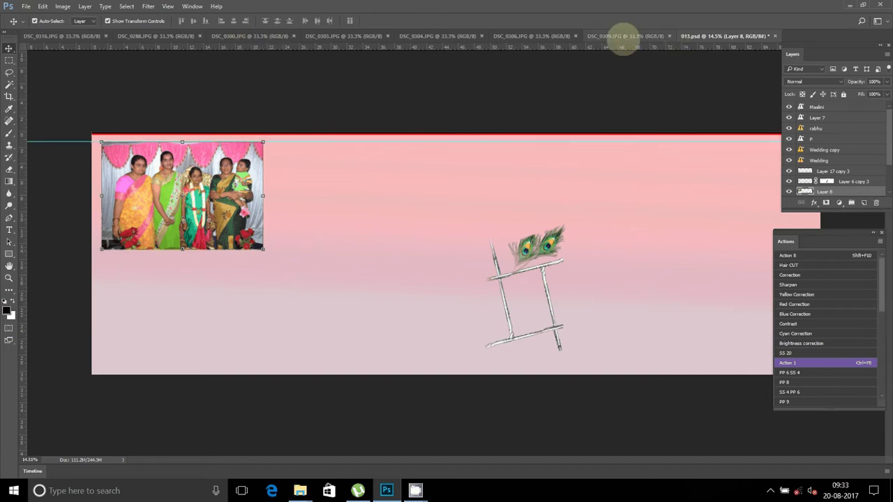
left_click(624, 35)
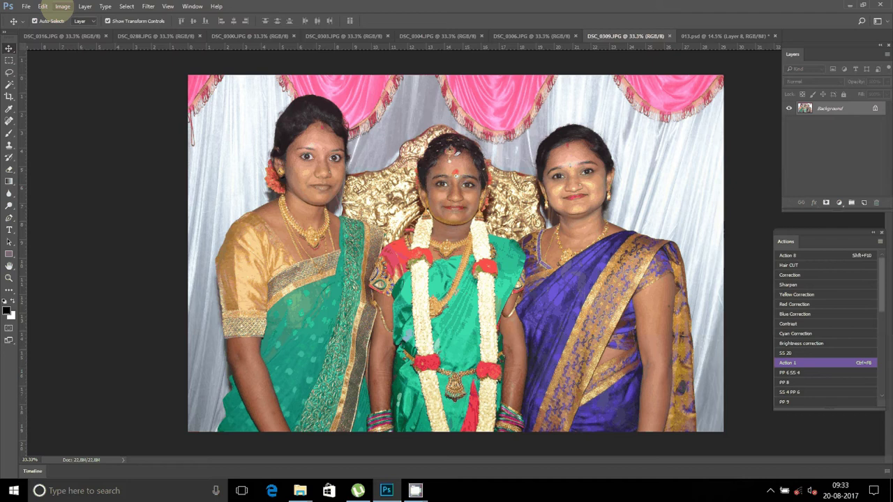
Resize DSC_0309 to 8 inches wide, cut the whole image, and close it without saving.
left_click(59, 7)
key("ctrl+alt+i")
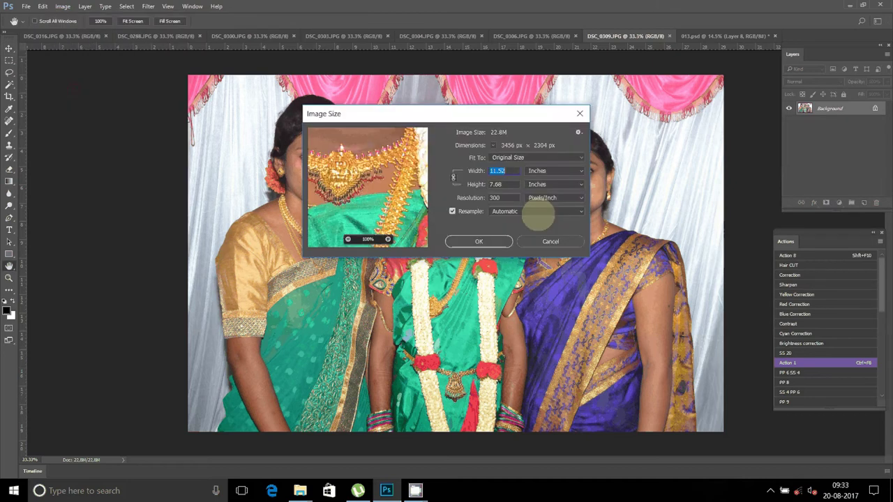
type("8")
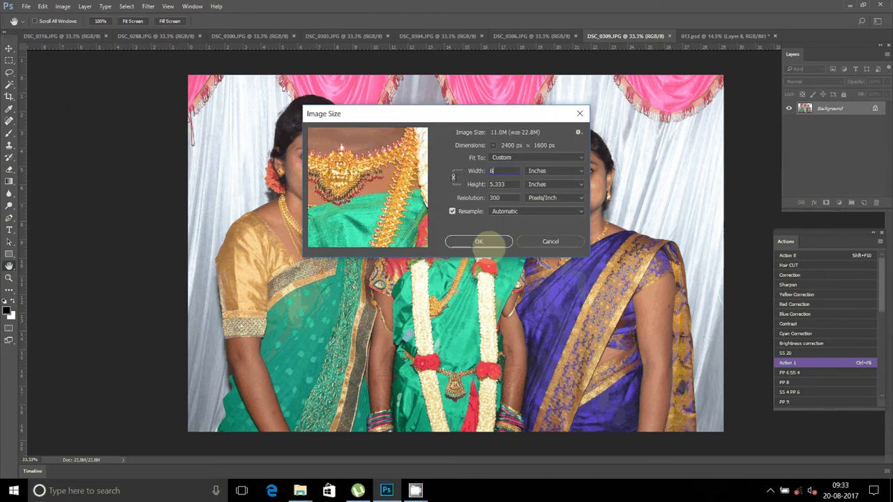
left_click(478, 241)
key("v")
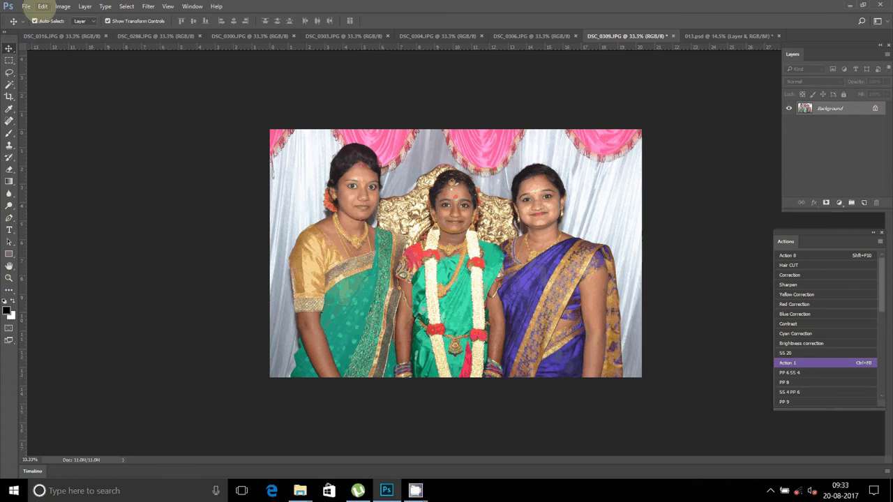
left_click(43, 7)
left_click(127, 6)
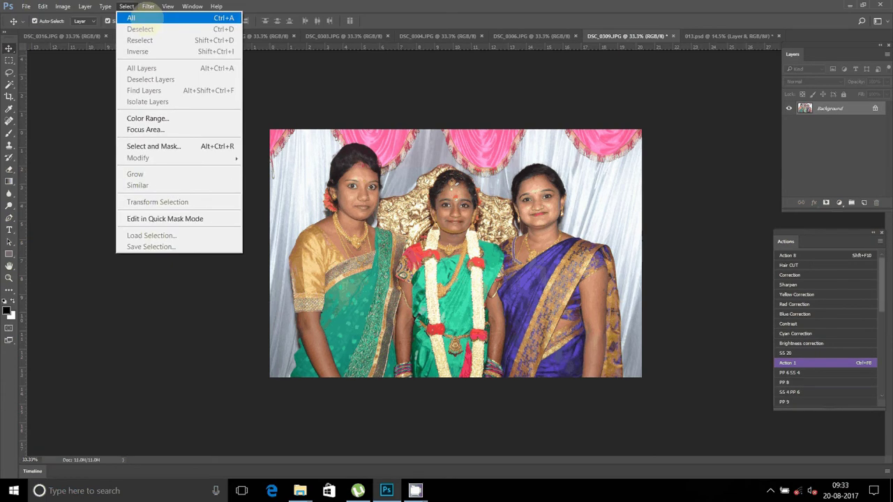
left_click(147, 16)
left_click(43, 6)
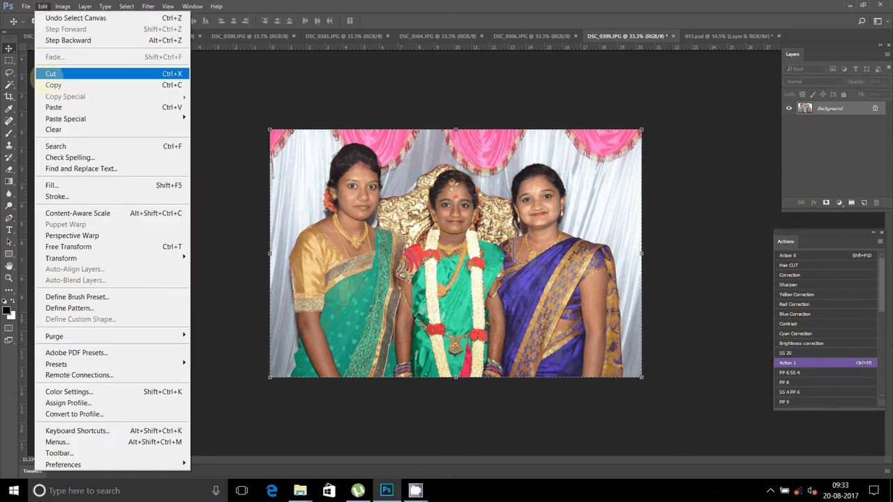
left_click(51, 73)
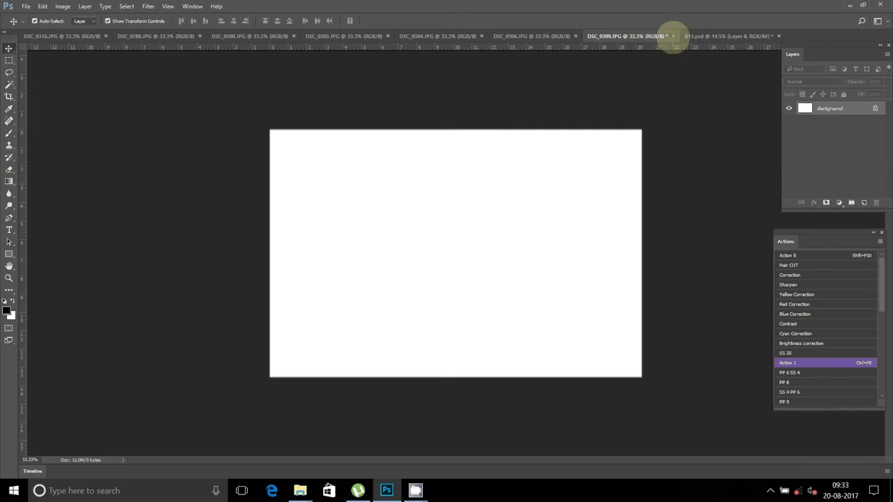
left_click(673, 36)
left_click(451, 182)
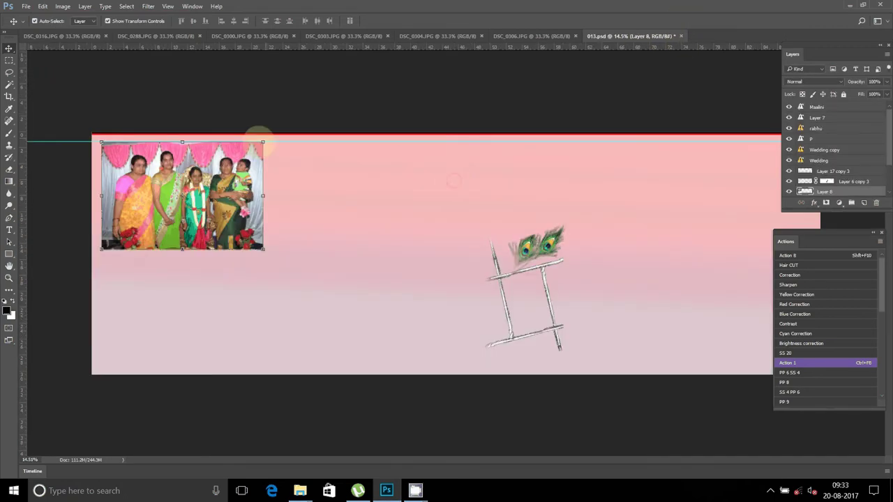
Paste the photo into the album page beside the first photo in the top row.
left_click(42, 6)
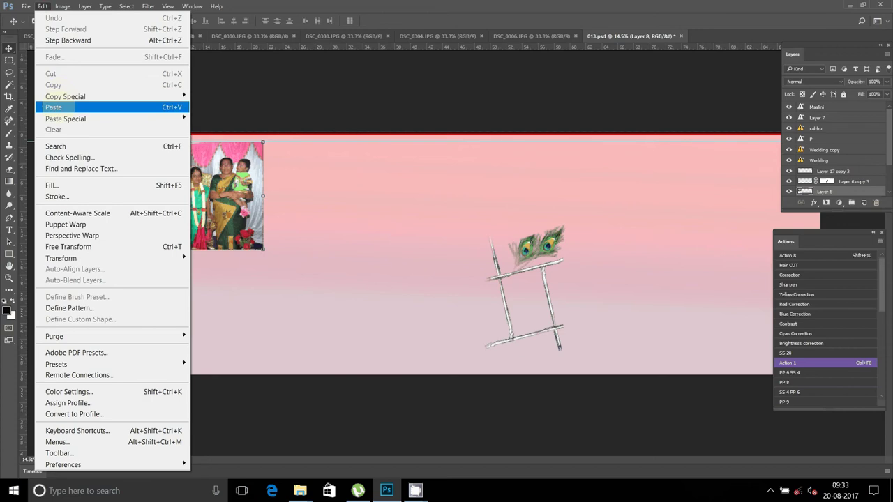
left_click(59, 108)
mouse_move(441, 205)
left_mouse_down()
mouse_move(372, 173)
mouse_move(343, 147)
left_mouse_up()
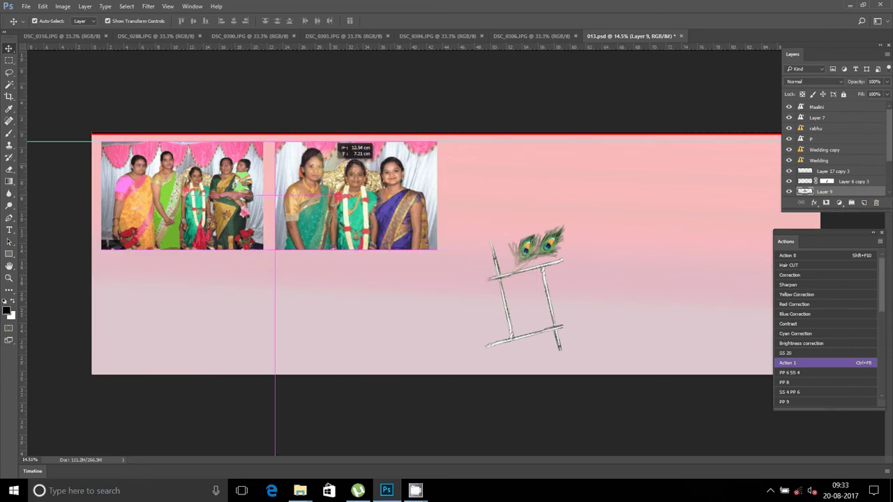
left_click(515, 36)
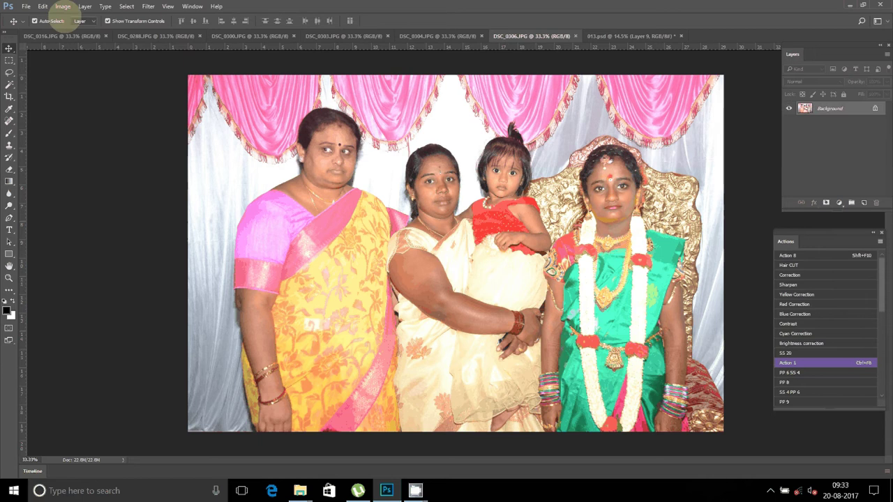
Resize DSC_0306 to 8 inches wide, cut the whole image, and close it unsaved.
left_click(63, 9)
type("8")
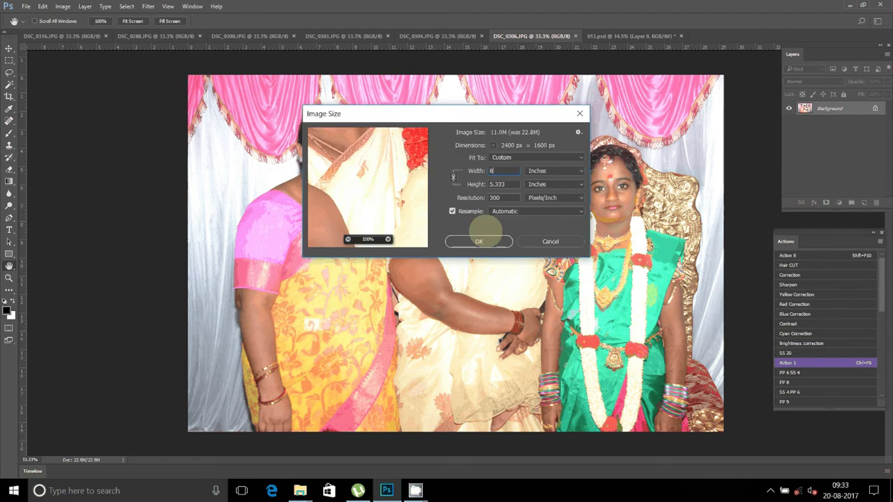
left_click(479, 240)
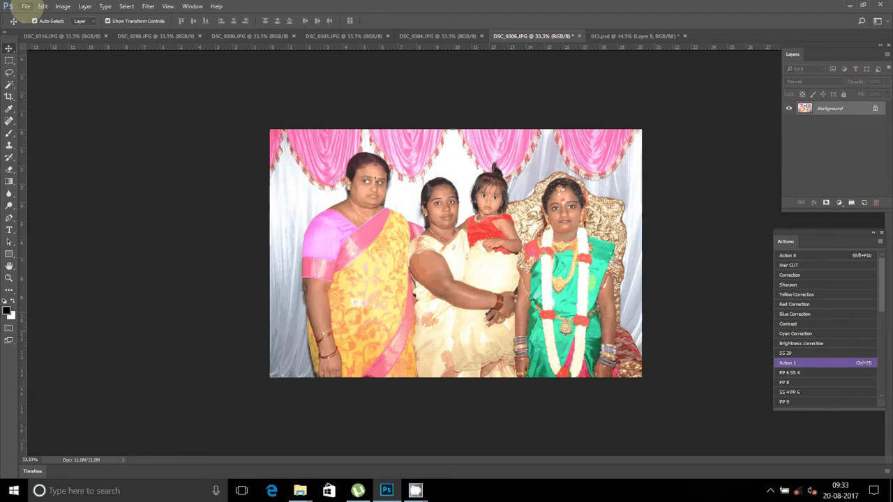
left_click(126, 7)
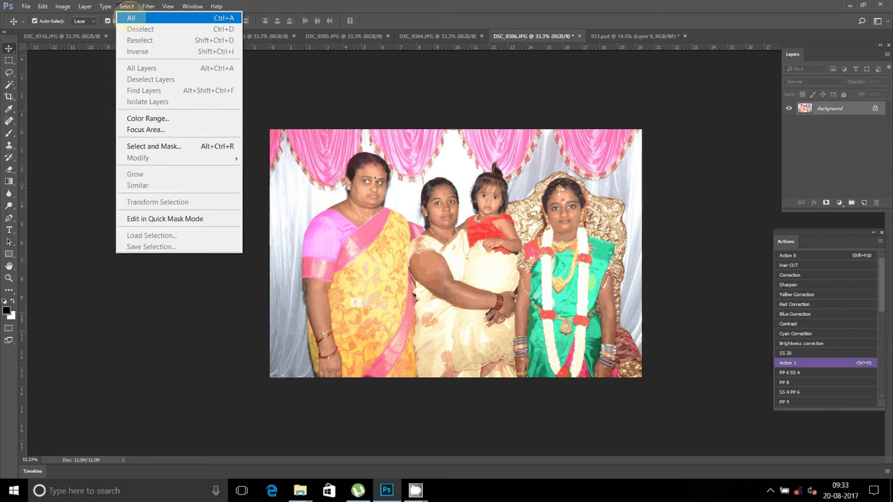
left_click(131, 17)
left_click(42, 6)
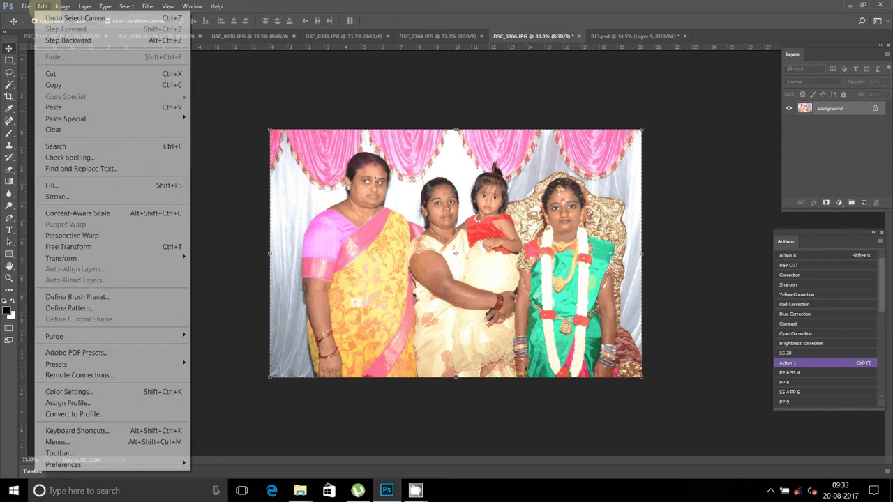
left_click(50, 74)
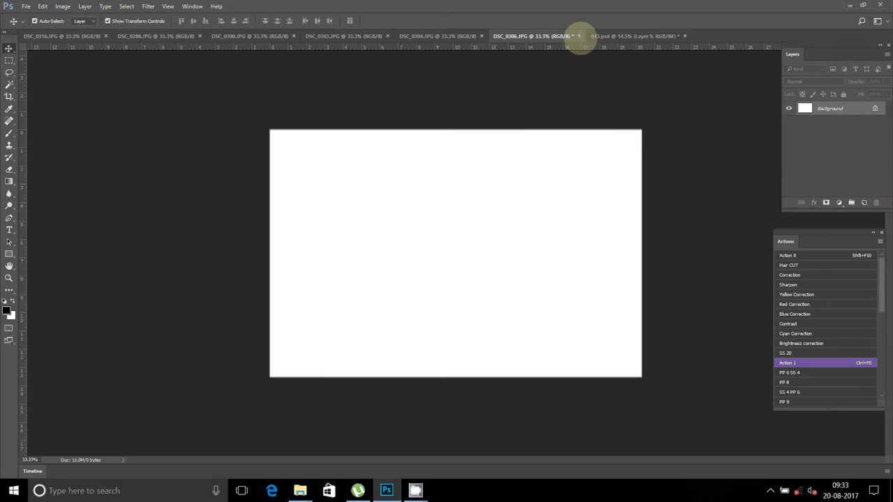
left_click(574, 36)
left_click(451, 182)
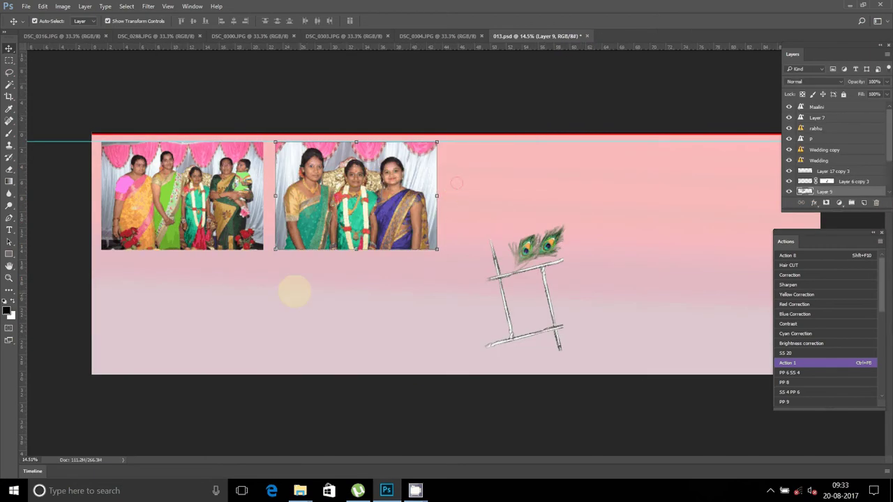
Paste the photo under the first photo and nudge it up two steps into the lower-left slot.
left_click(43, 6)
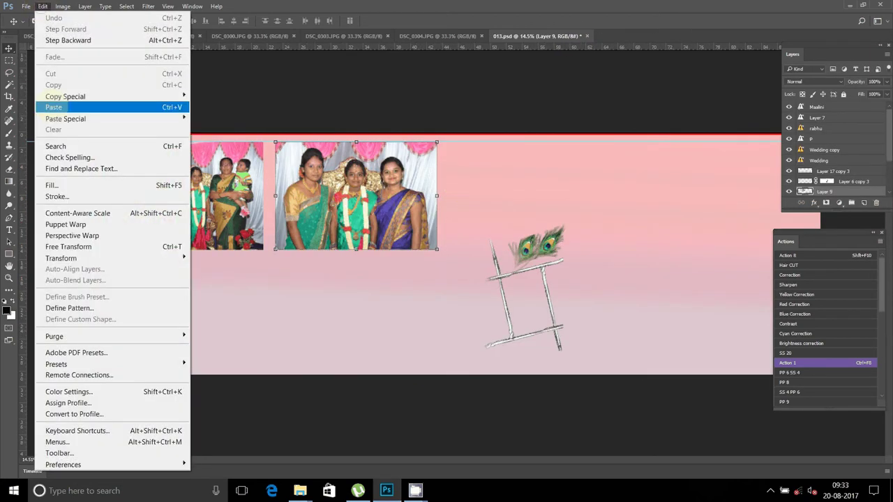
left_click(53, 107)
mouse_move(452, 216)
left_mouse_down()
mouse_move(296, 258)
mouse_move(185, 254)
left_mouse_up()
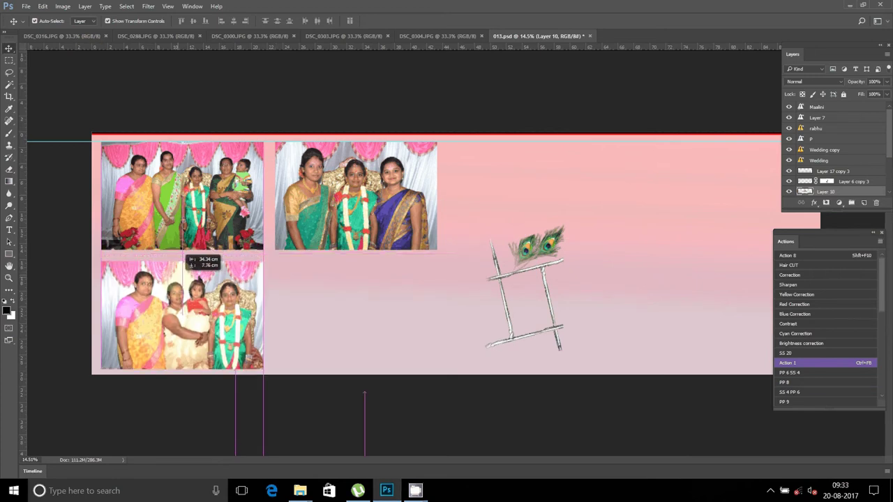
left_click_drag(183, 256, 183, 256)
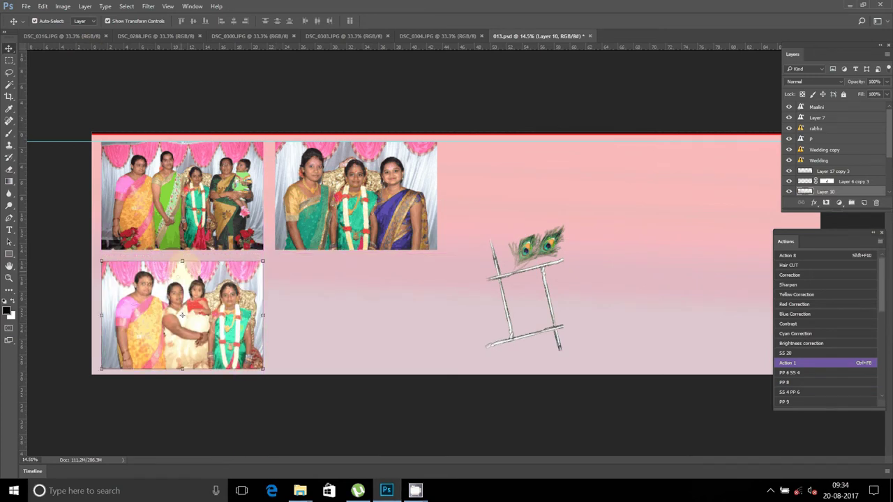
key("Up")
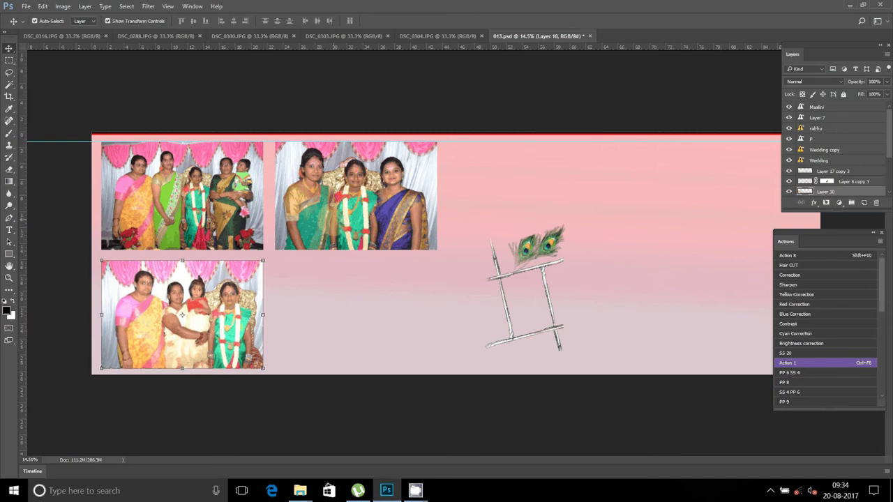
key("Up")
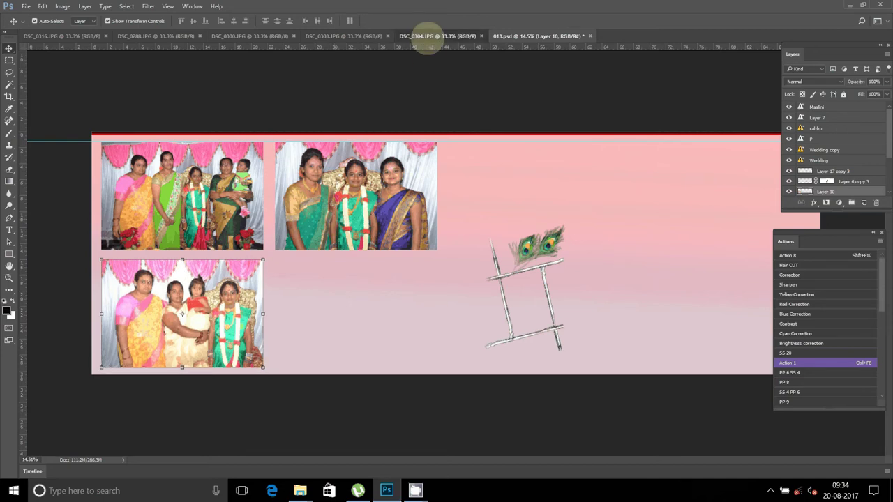
Resize DSC_0304 to 8 inches wide, cut the whole image, and close it without saving.
left_click(427, 36)
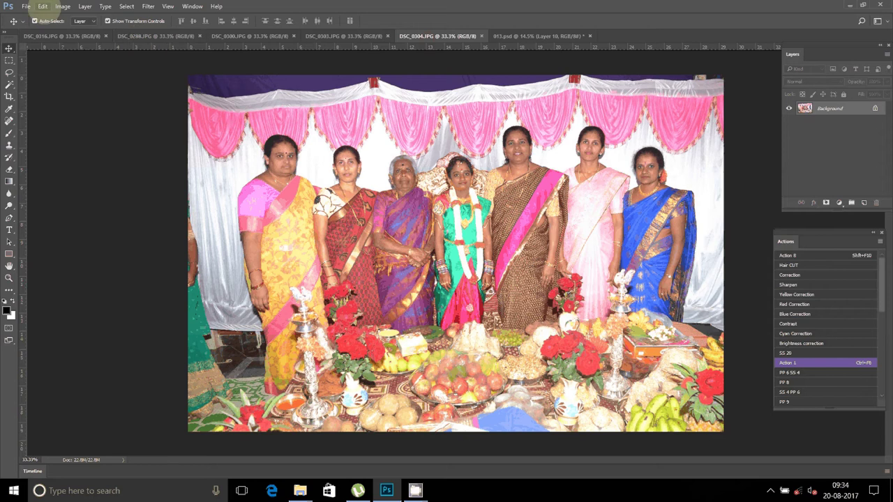
left_click(62, 7)
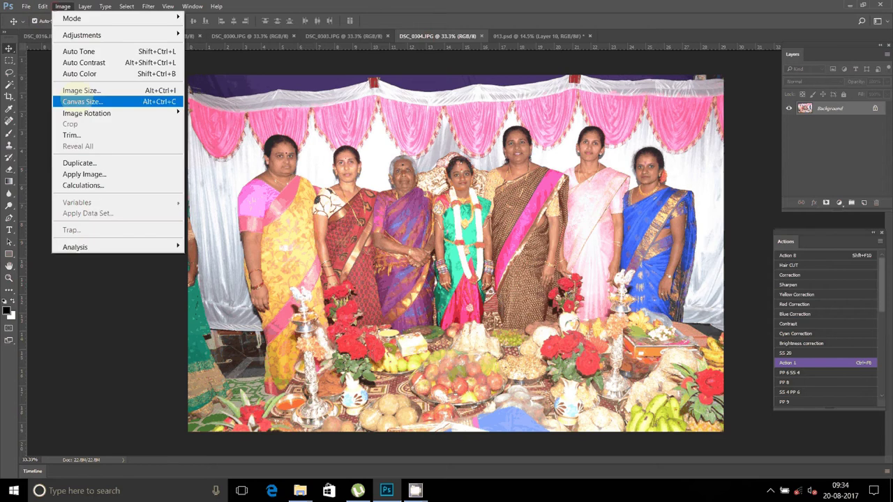
left_click(80, 90)
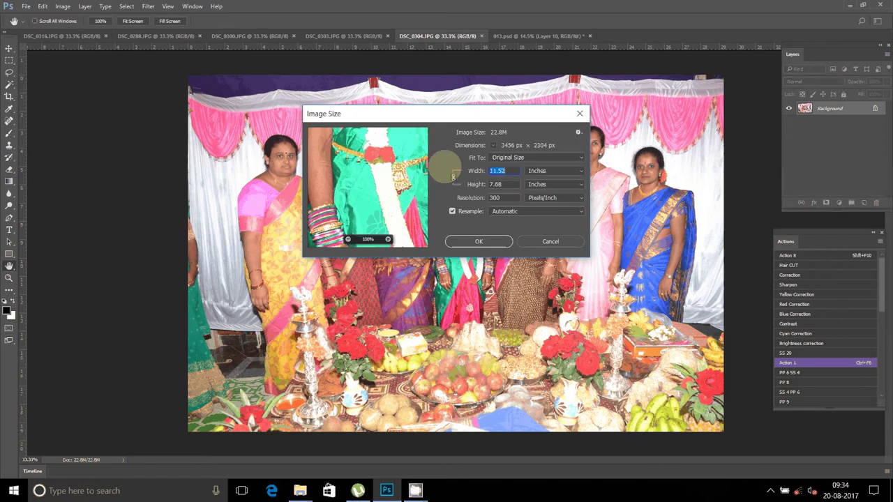
type("8")
left_click(478, 242)
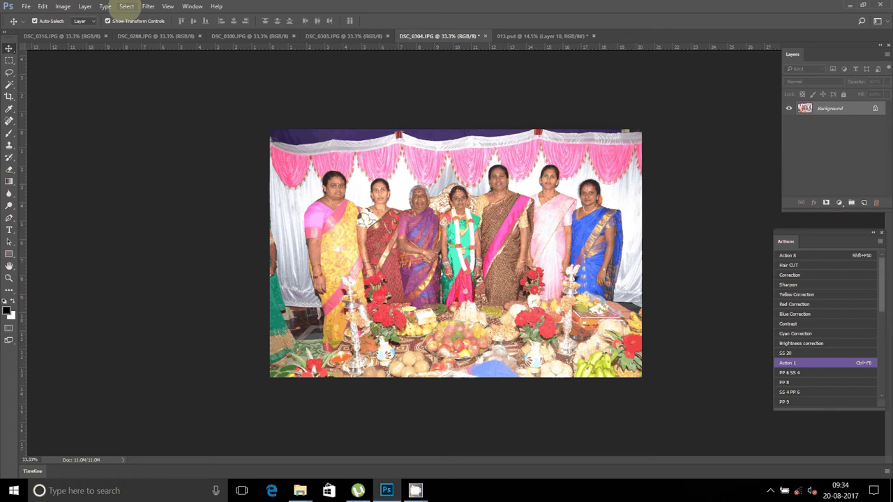
left_click(126, 6)
left_click(134, 19)
left_click(21, 6)
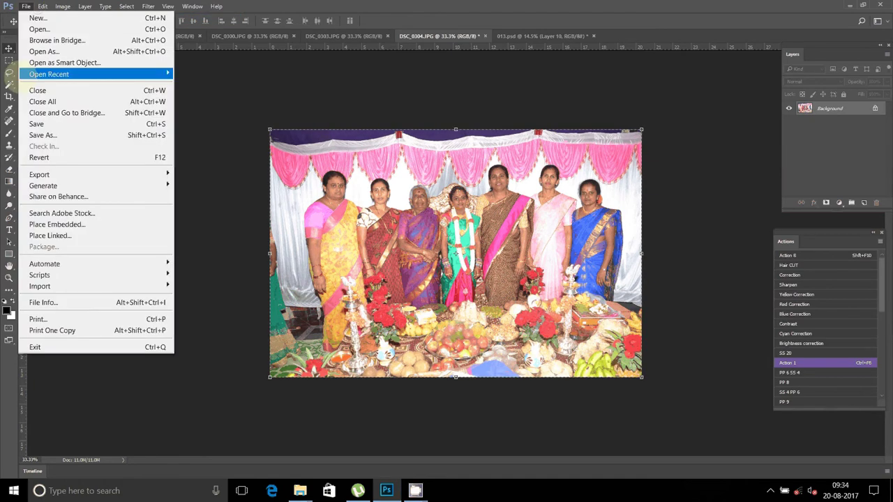
left_click(53, 129)
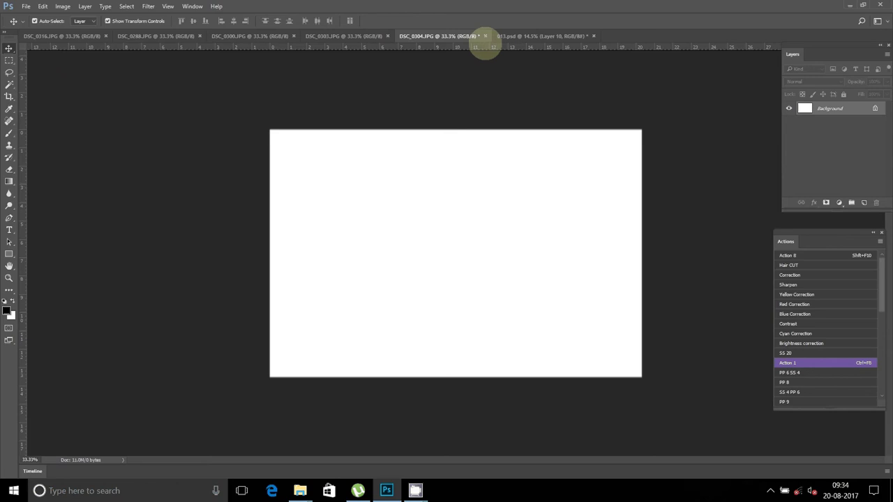
left_click(485, 36)
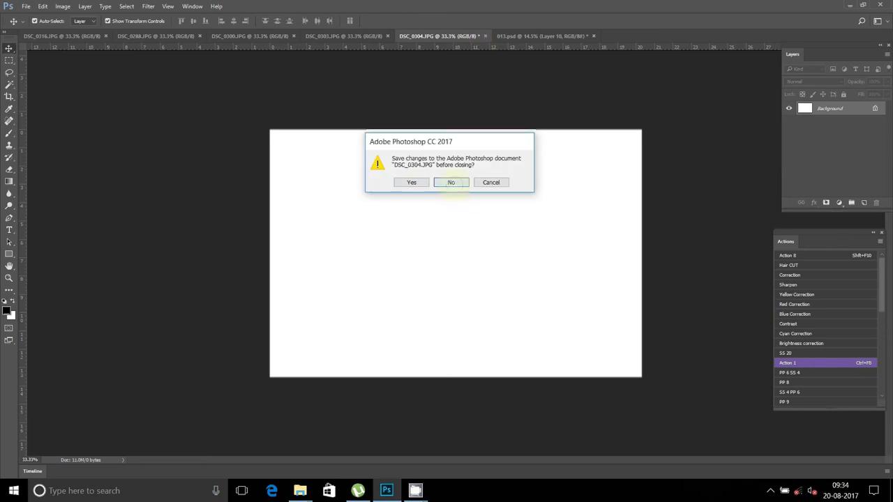
left_click(450, 182)
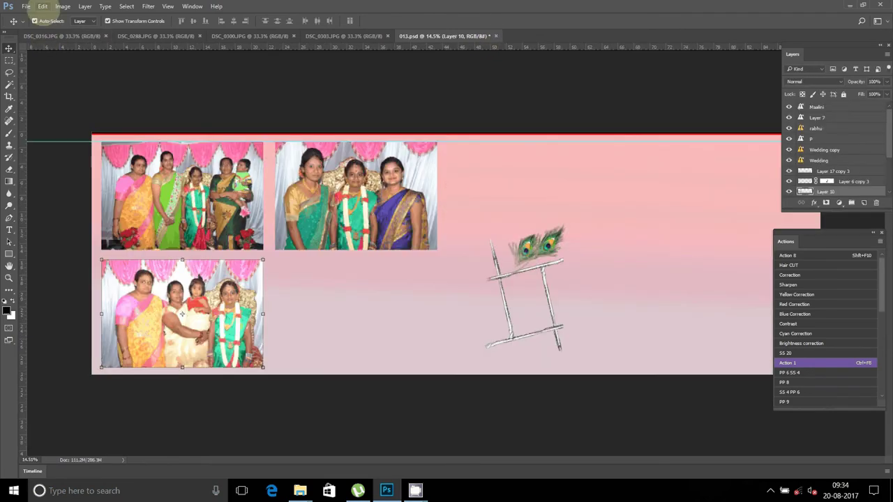
Paste the group photo into the album's lower row beside the third photo.
left_click(43, 7)
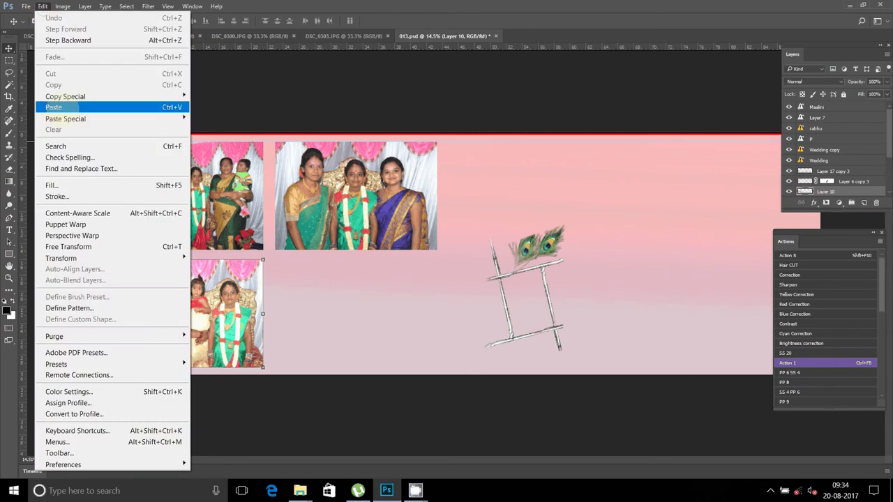
left_click(61, 107)
mouse_move(462, 224)
left_mouse_down()
mouse_move(387, 286)
mouse_move(364, 279)
left_mouse_up()
Resize DSC_0303 to 8 inches wide, cut the whole image, and close it unsaved.
left_click(328, 36)
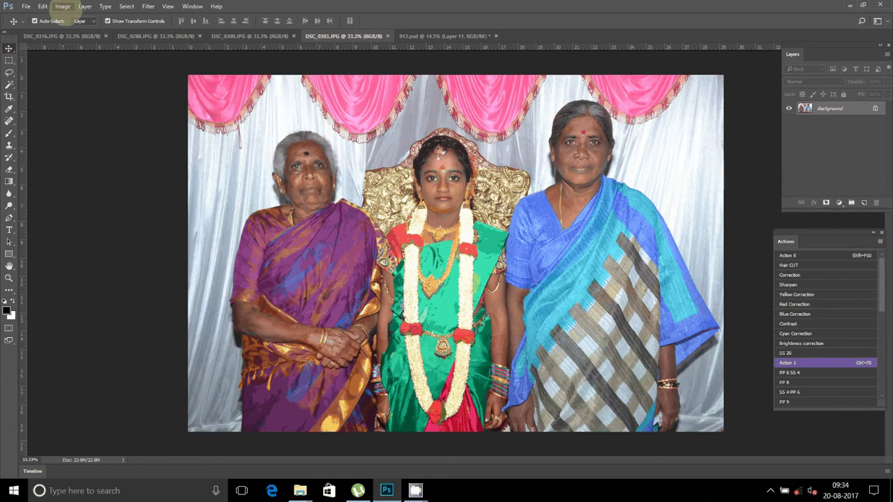
key("ctrl+alt+i")
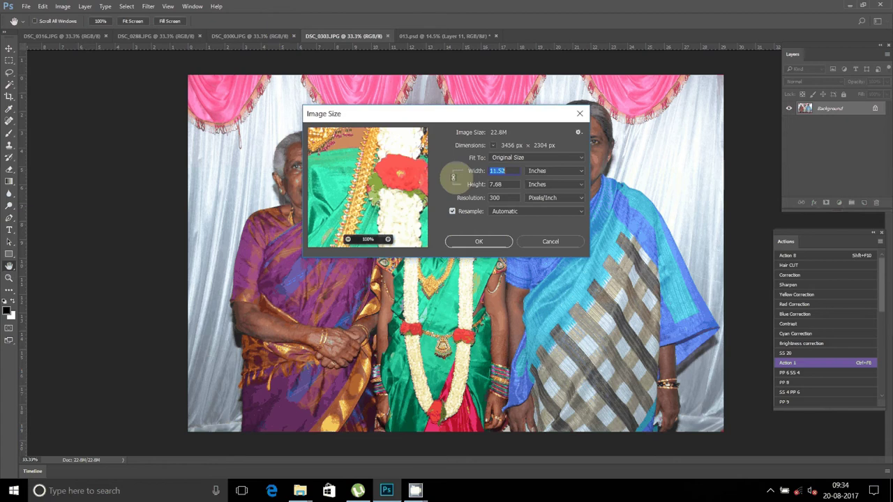
type("8")
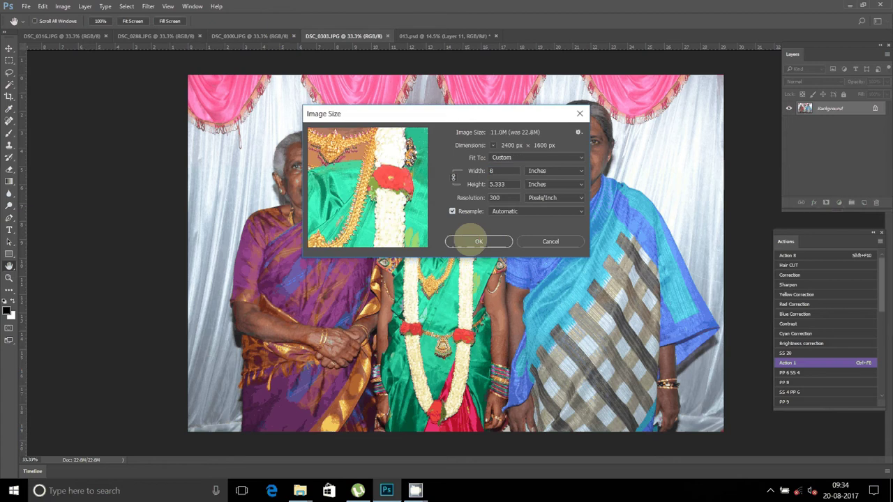
left_click(479, 241)
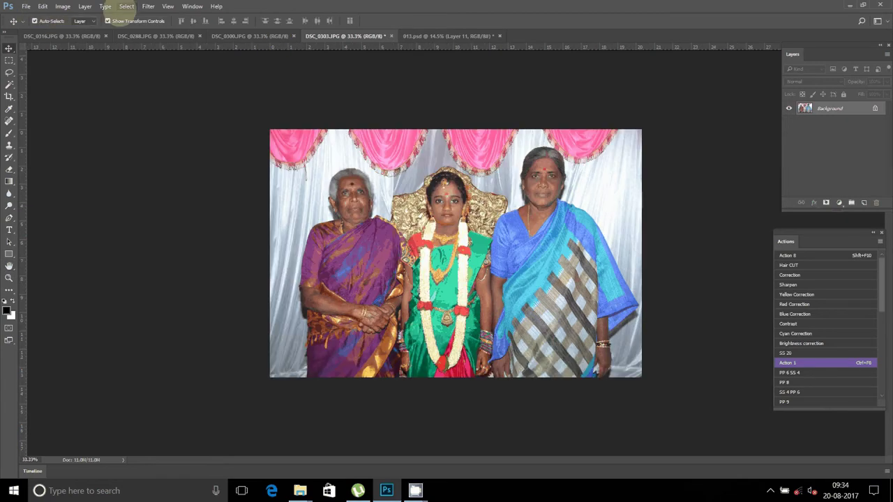
left_click(125, 7)
left_click(148, 29)
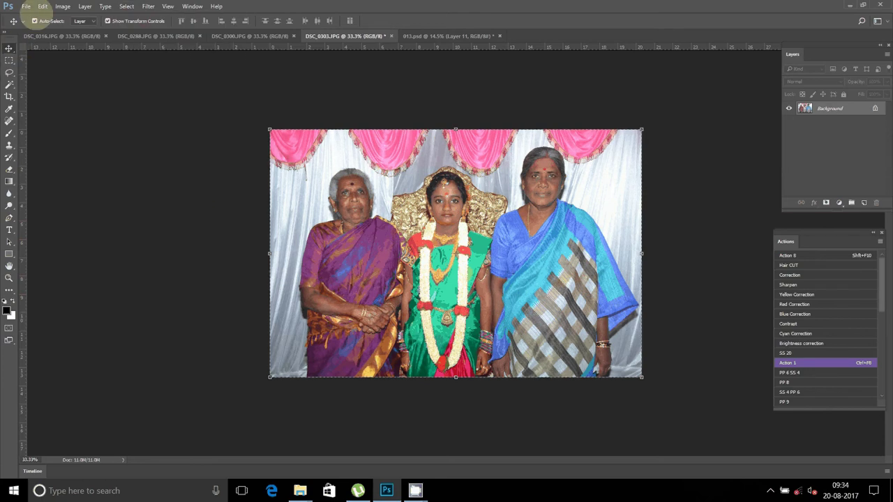
left_click(42, 7)
left_click(62, 73)
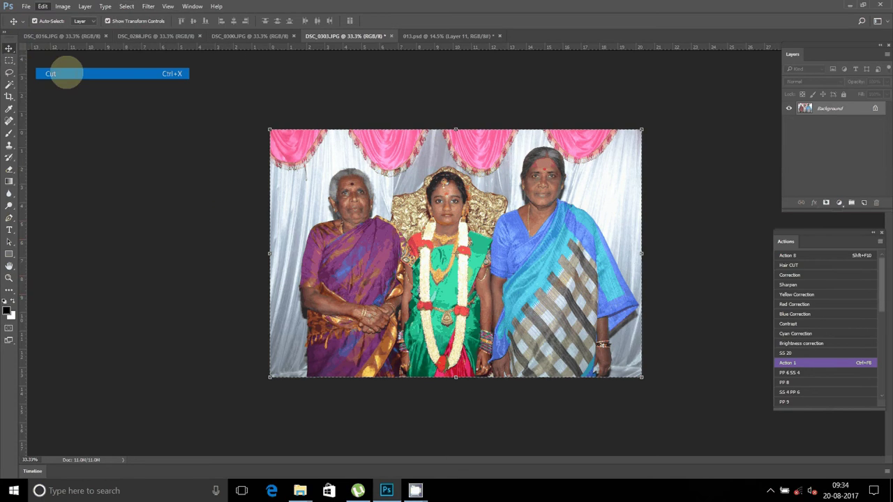
left_click(391, 35)
left_click(454, 183)
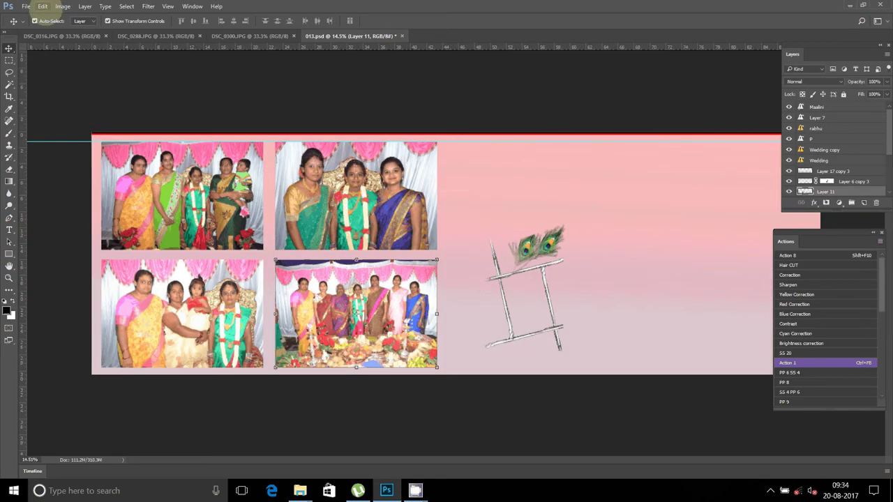
Paste the photo into the album page, float its window, and move the photo to the upper right.
left_click(43, 6)
left_click(67, 107)
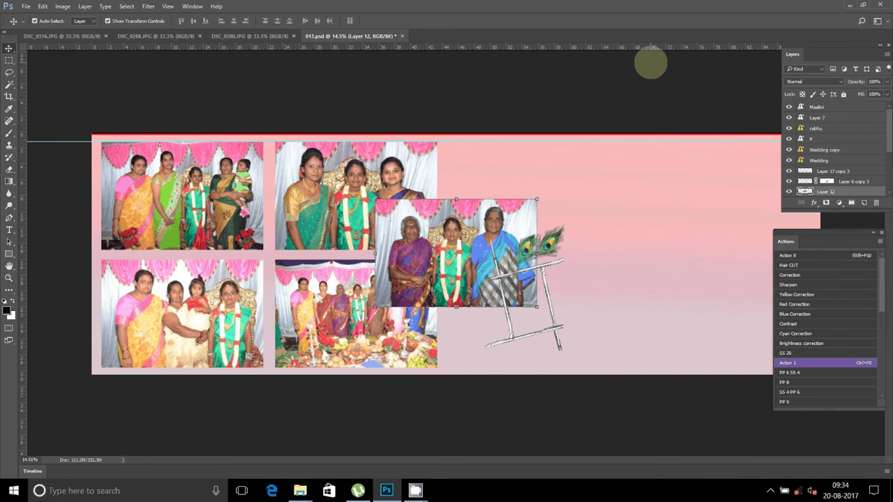
left_click_drag(635, 37, 635, 34)
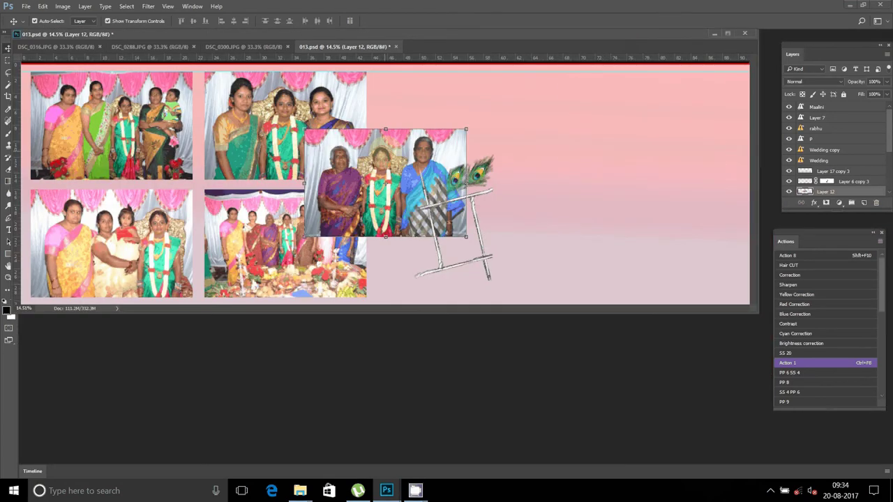
mouse_move(381, 141)
left_mouse_down()
mouse_move(636, 96)
mouse_move(657, 84)
left_mouse_up()
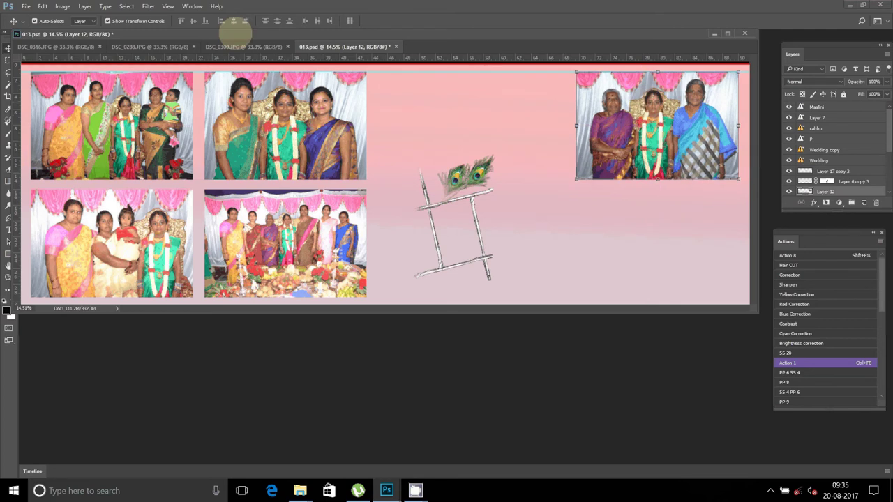
left_click(240, 46)
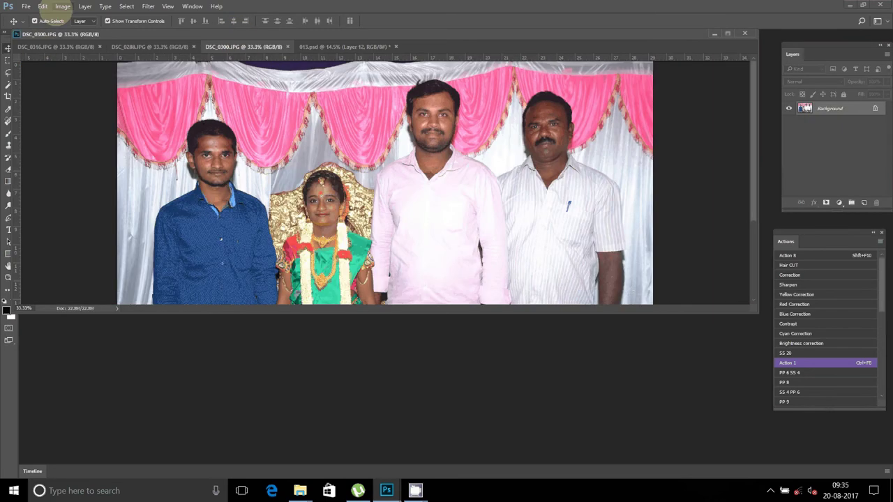
Apply the smaller image size to DSC_0300, cut the whole photo, and close it unsaved.
left_click(61, 6)
left_click(81, 90)
type("8")
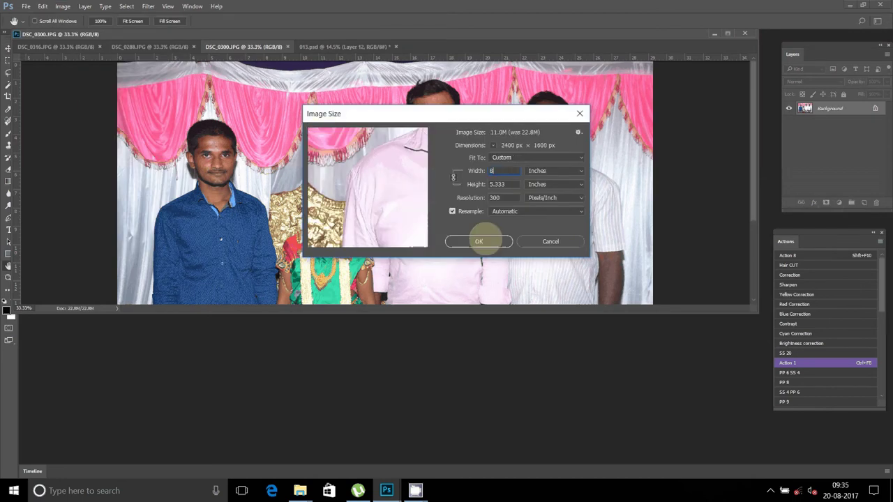
left_click(479, 240)
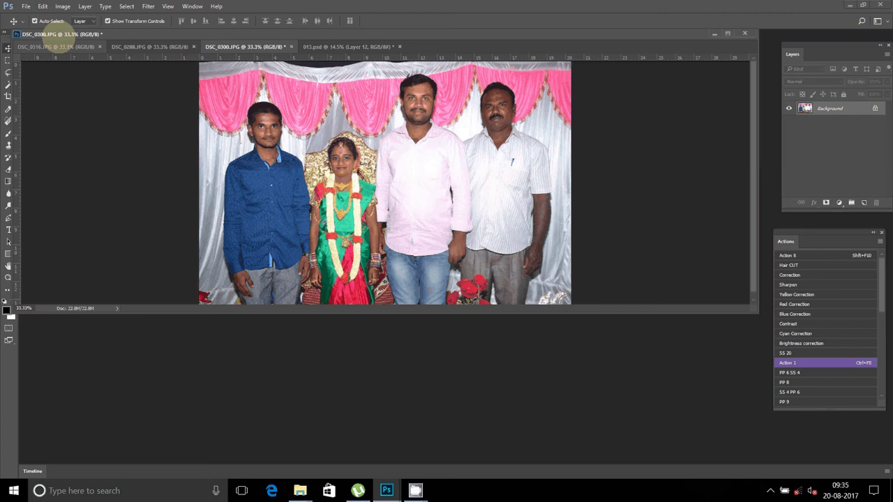
left_click(126, 6)
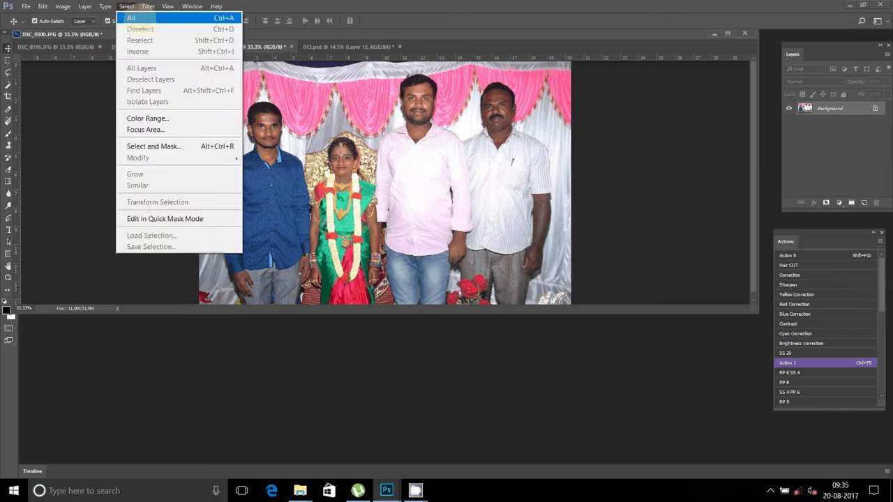
left_click(130, 17)
left_click(42, 7)
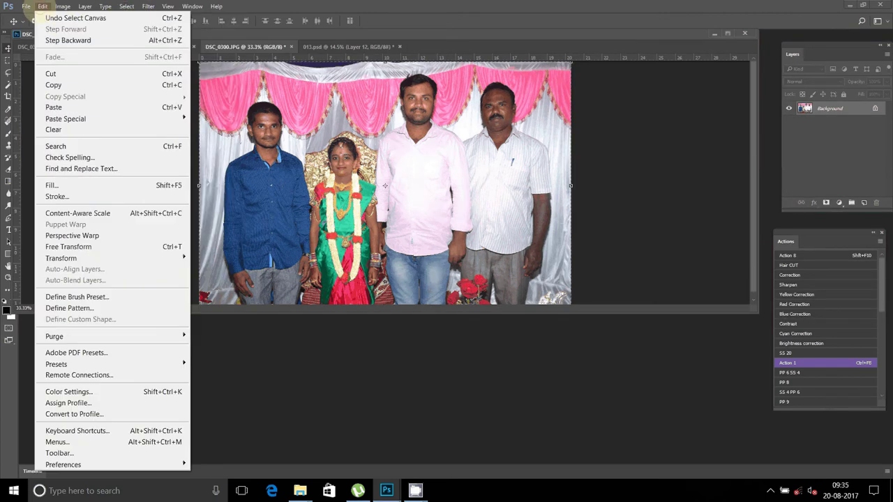
left_click(63, 74)
left_click(289, 47)
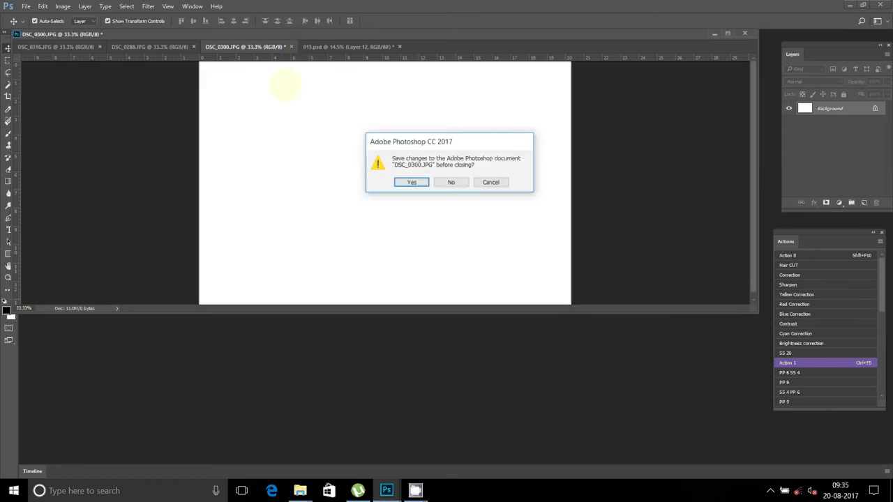
left_click(454, 182)
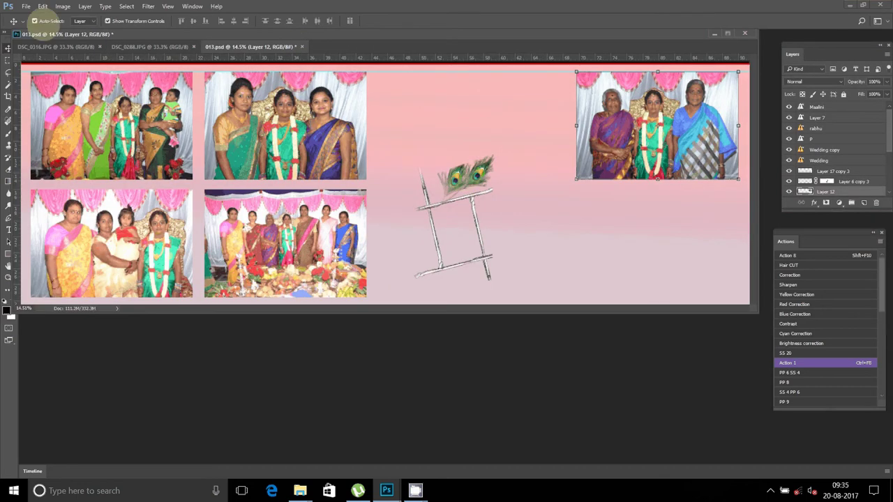
Paste the photo into the album page's bottom-right slot.
left_click(43, 6)
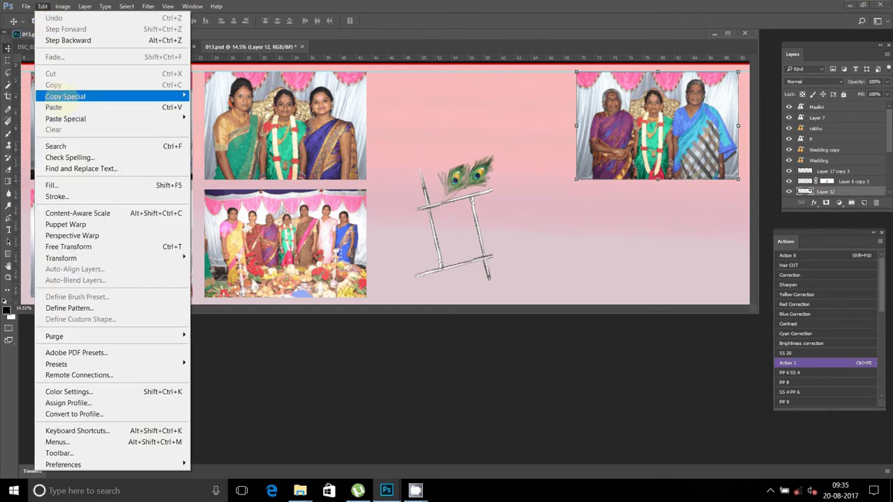
left_click(53, 107)
mouse_move(377, 127)
left_mouse_down()
mouse_move(649, 184)
mouse_move(656, 194)
left_mouse_up()
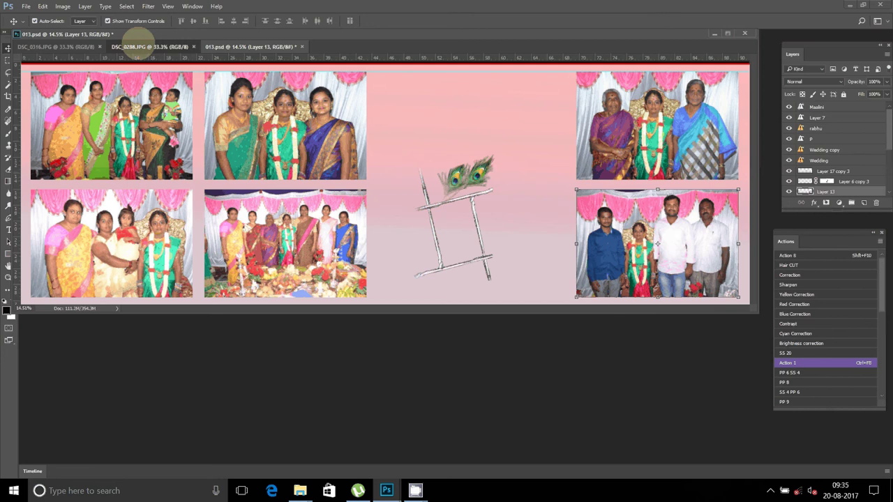
left_click(139, 46)
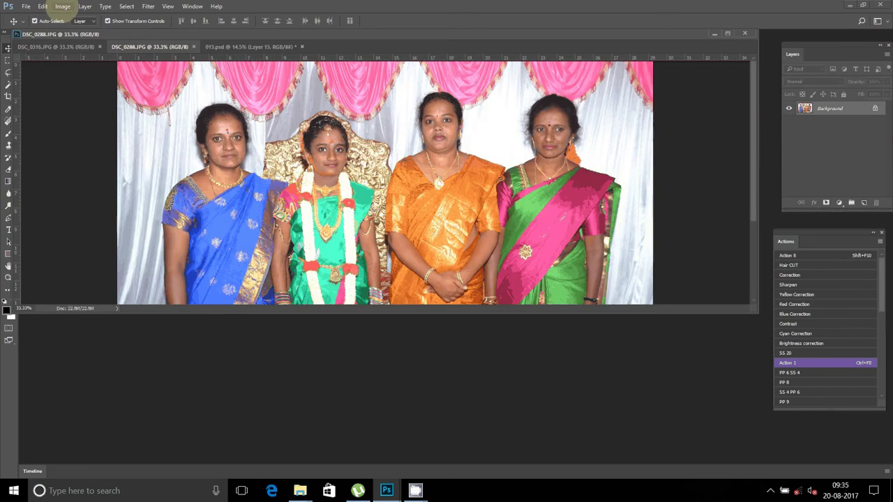
Apply the smaller image size to DSC_0288, cut the whole photo, and close it unsaved.
left_click(63, 7)
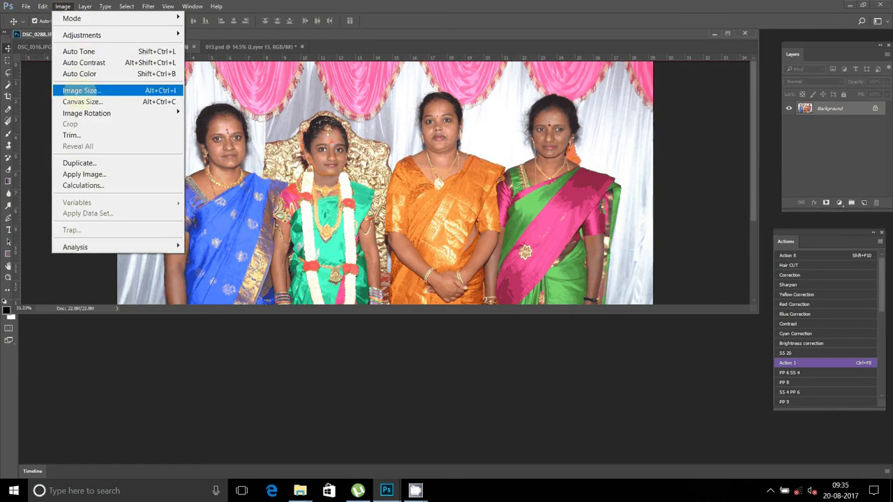
left_click(82, 90)
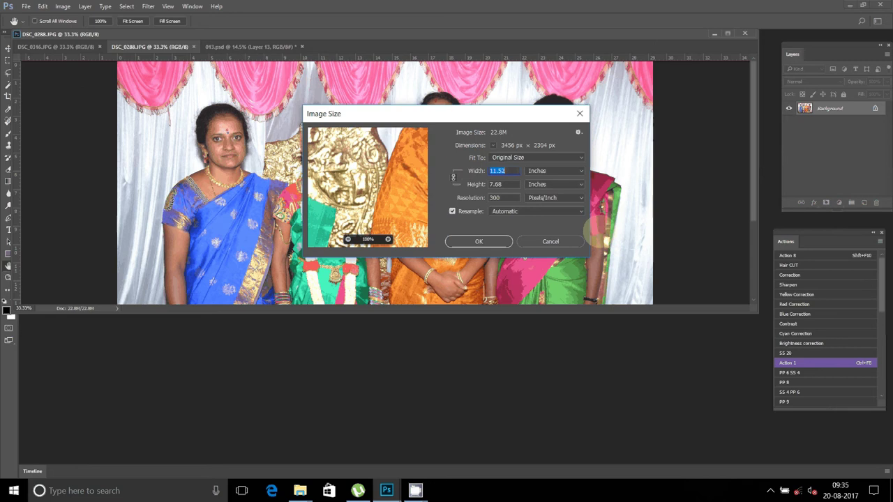
left_click(492, 240)
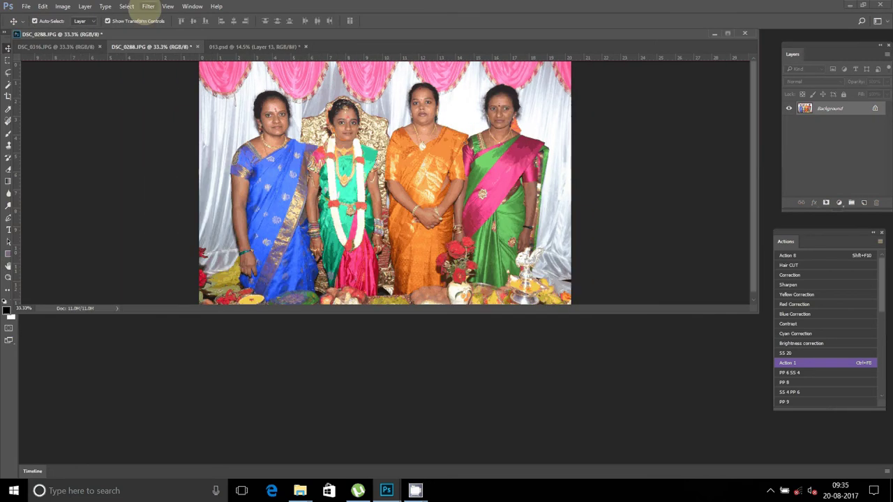
left_click(126, 6)
left_click(140, 25)
left_click(42, 6)
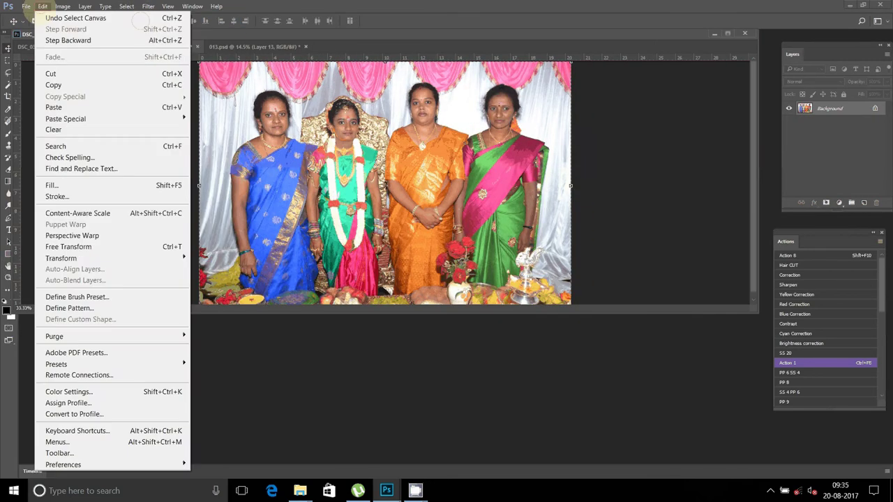
left_click(52, 73)
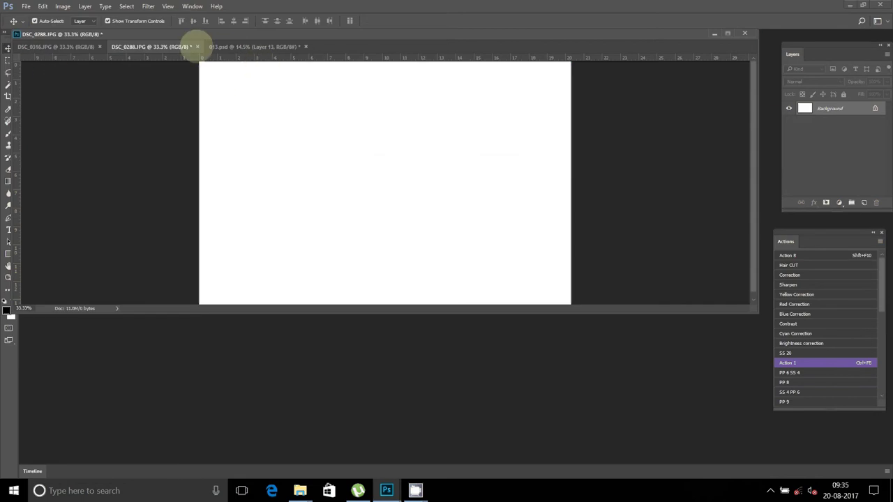
left_click(197, 46)
left_click(451, 183)
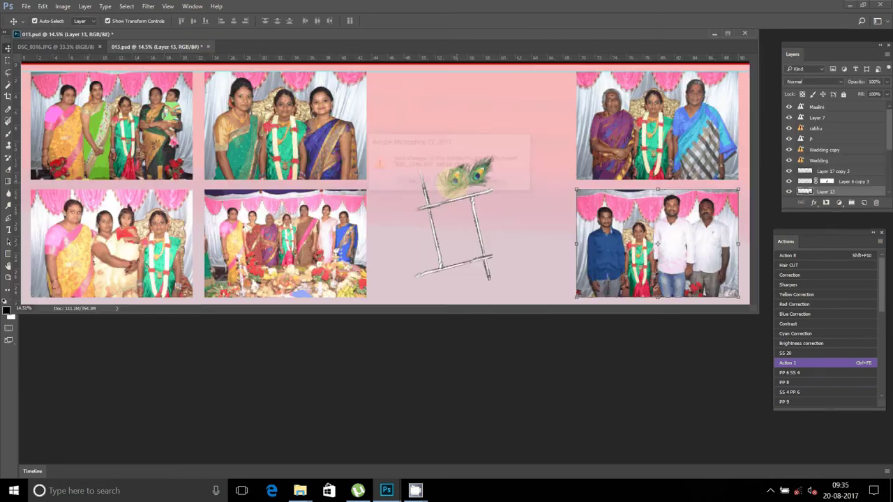
Paste the photo into the third slot of the album's top row.
left_click(43, 6)
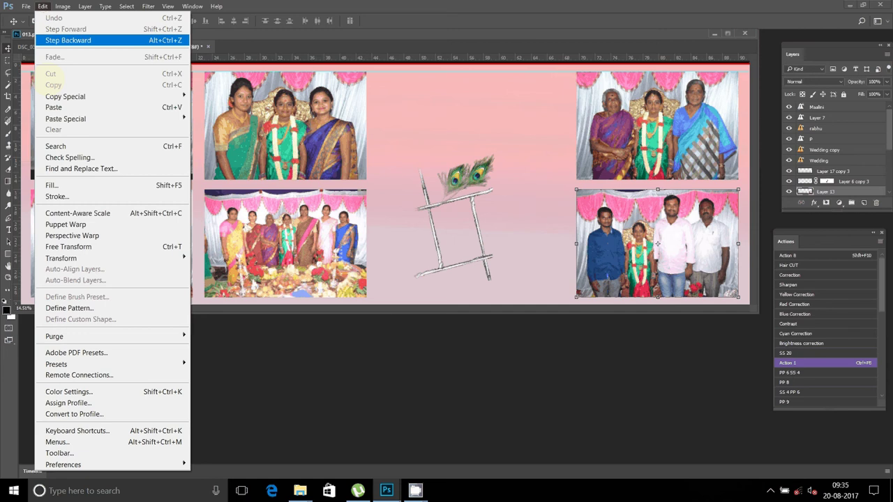
left_click(54, 106)
left_click_drag(410, 140, 509, 82)
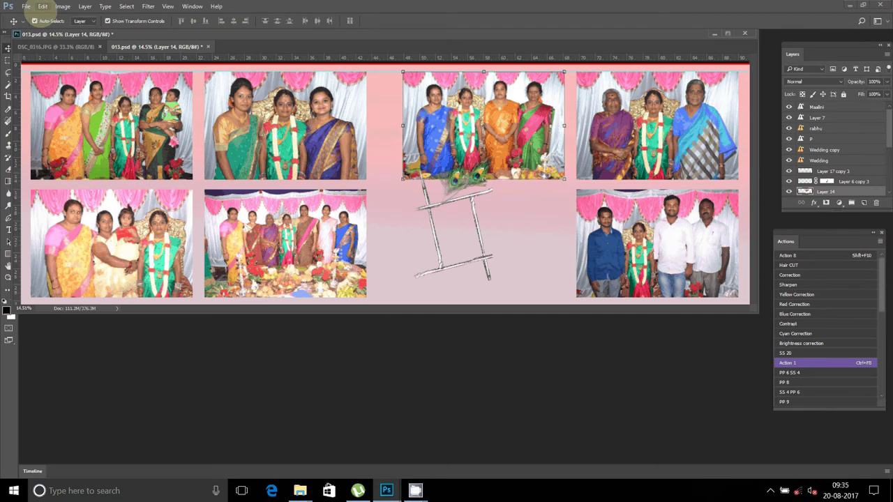
left_click(48, 47)
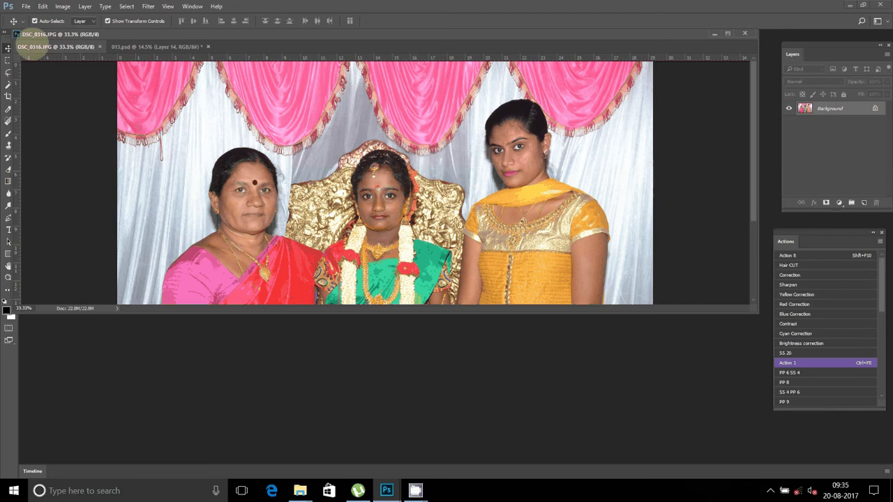
Set DSC_0316's image width to 8 inches in Image Size.
left_click(62, 5)
left_click(109, 90)
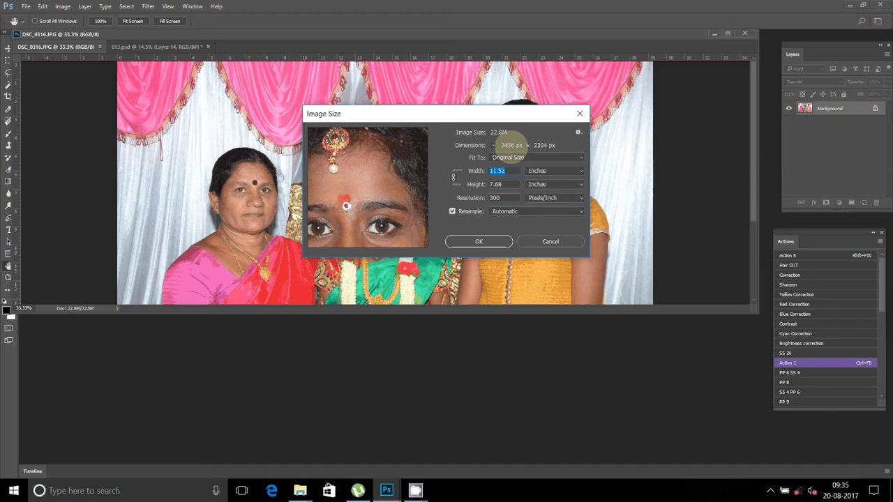
type("8")
left_click(481, 242)
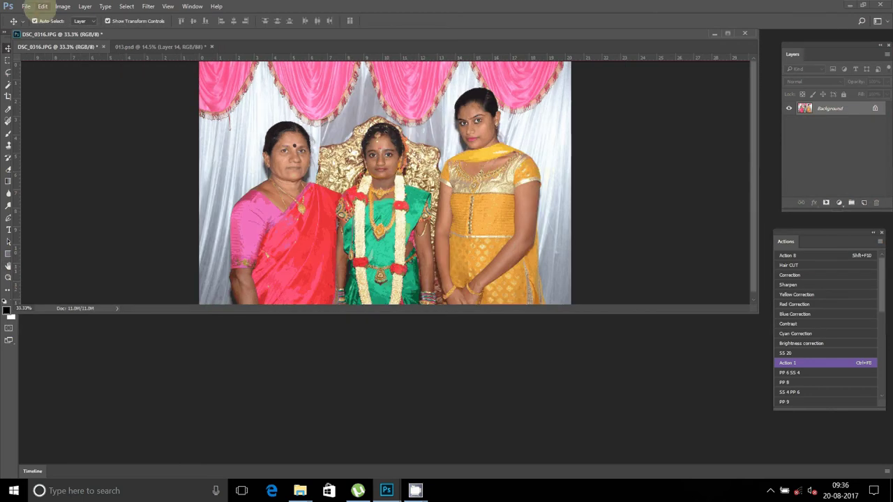
Cut the entire DSC_0316 photo to the clipboard and close the document without saving.
left_click(126, 7)
left_click(139, 24)
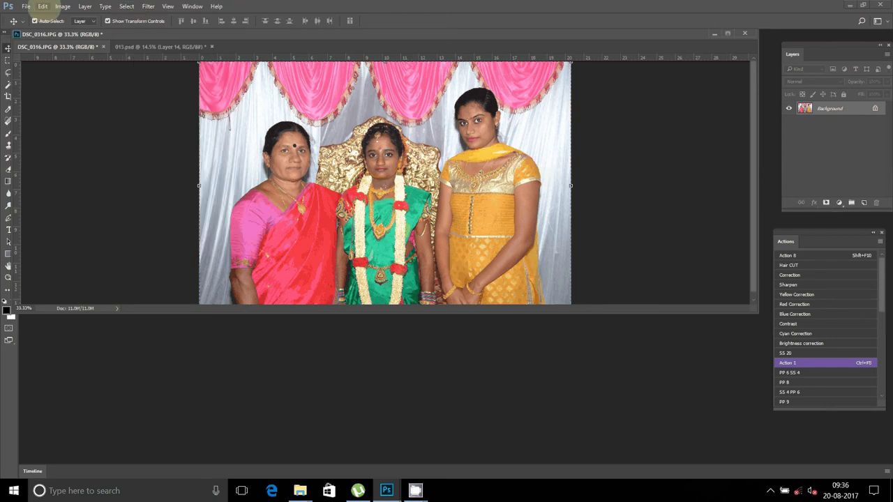
left_click(42, 6)
left_click(67, 71)
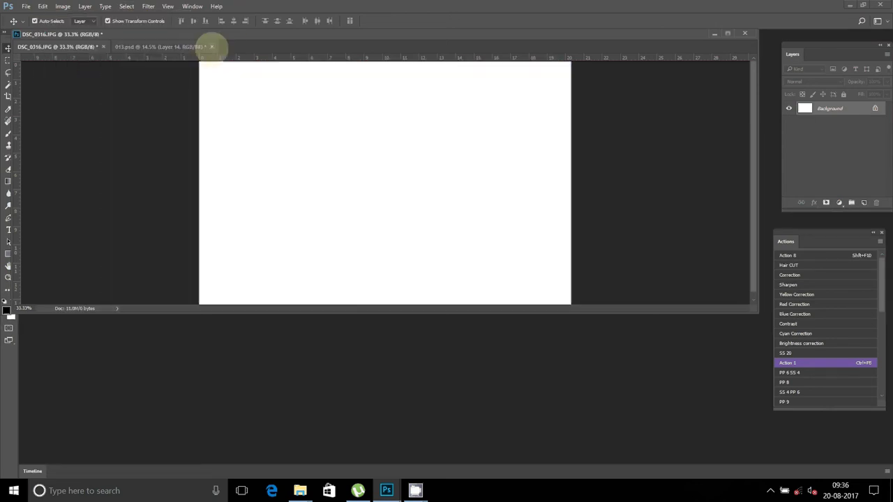
left_click(103, 46)
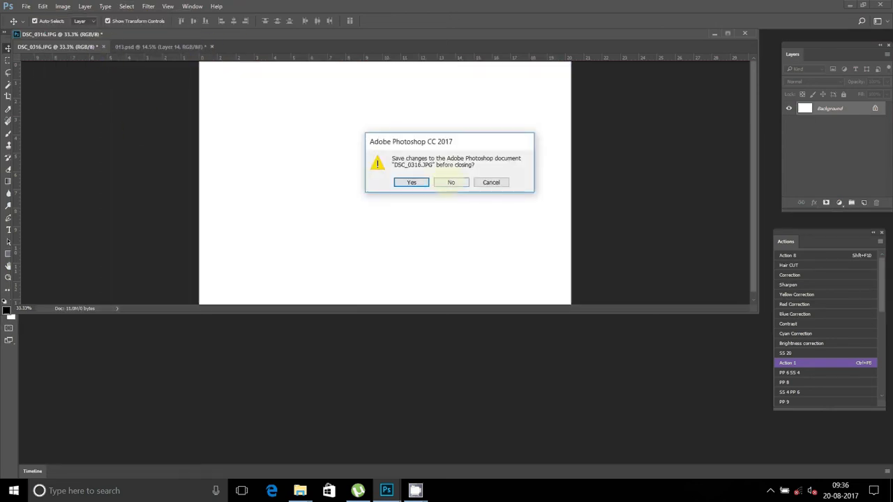
left_click(451, 182)
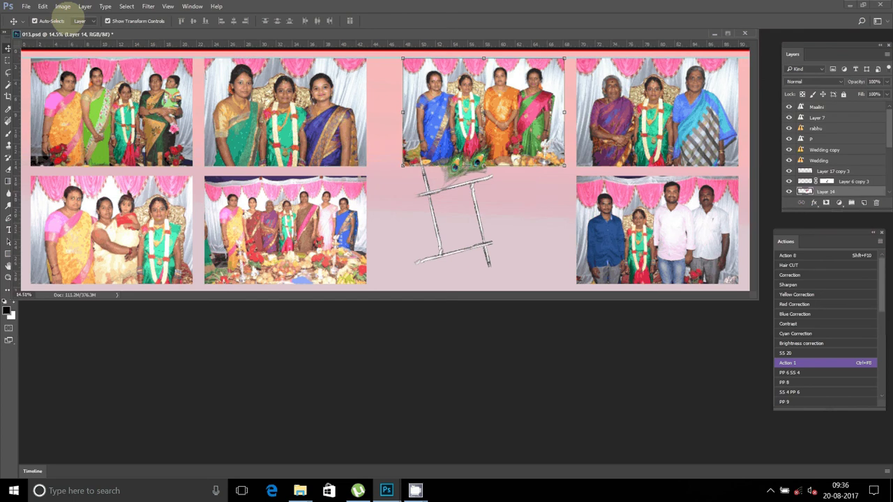
Paste the DSC_0316 photo into the empty bottom-row slot of the album page.
left_click(42, 6)
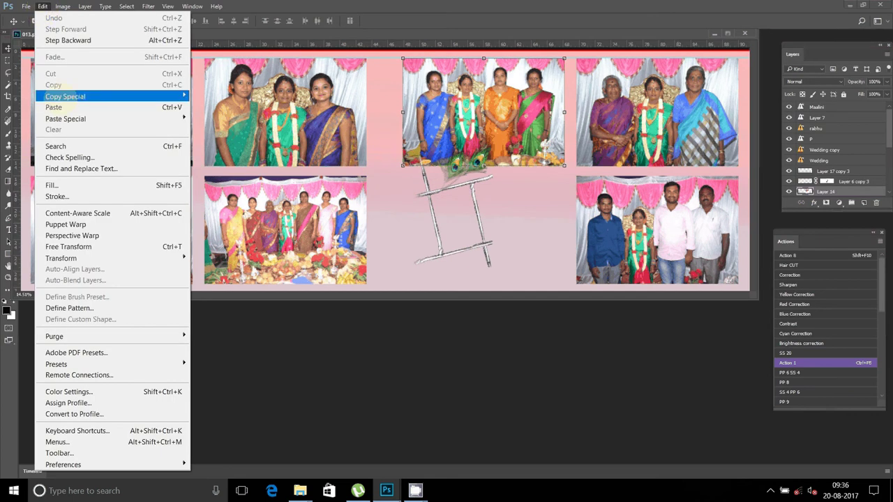
left_click(54, 107)
mouse_move(345, 118)
left_mouse_down()
mouse_move(444, 178)
mouse_move(388, 193)
mouse_move(376, 184)
mouse_move(364, 131)
mouse_move(374, 241)
mouse_move(385, 267)
left_mouse_up()
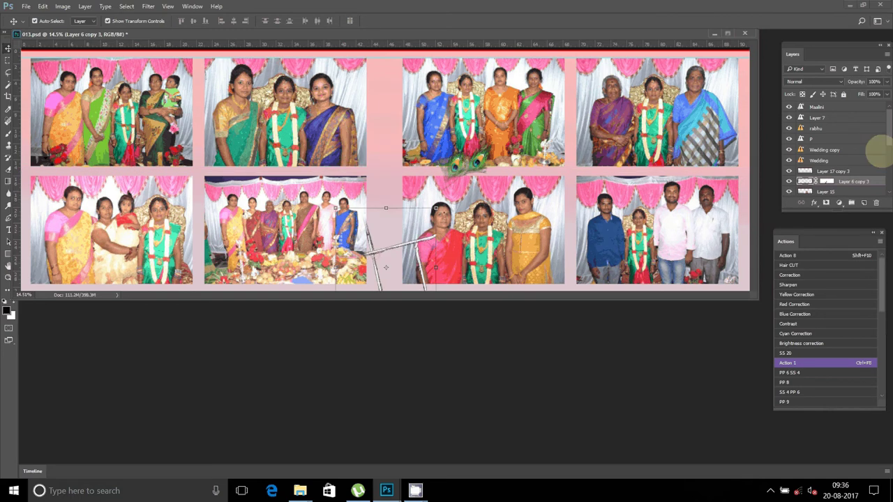
Delete the sketched frame layer Layer 6 copy 3 and hide the transform box.
key("Delete")
left_click(411, 183)
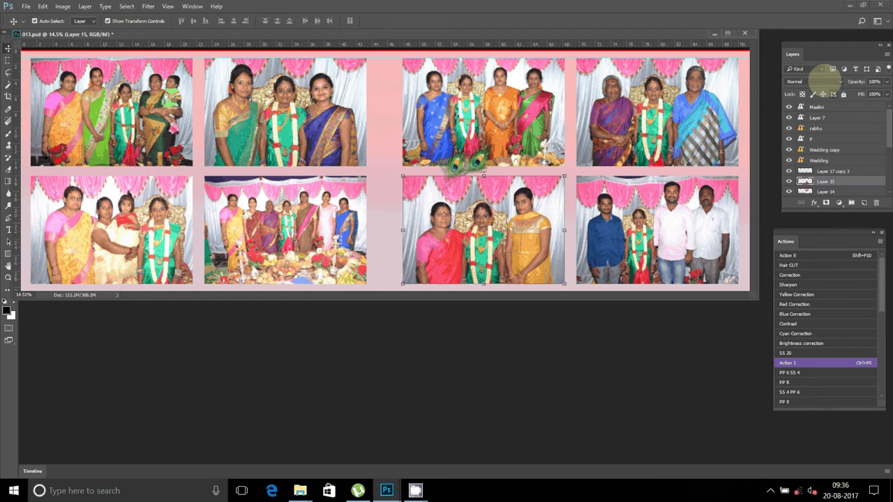
key("ctrl+h")
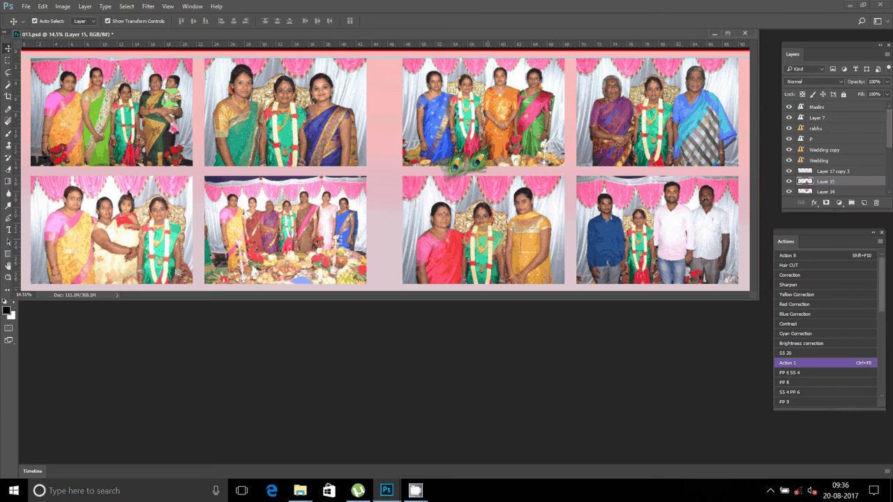
left_click(813, 203)
Add a 20 px inside stroke using the Blue-Violet, Yellow-Orange gradient to the eighth photo.
left_click(827, 276)
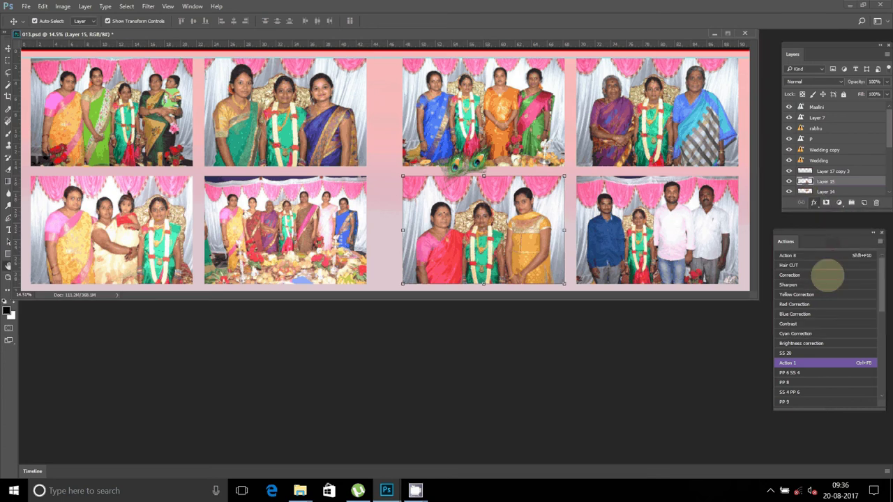
left_click(440, 191)
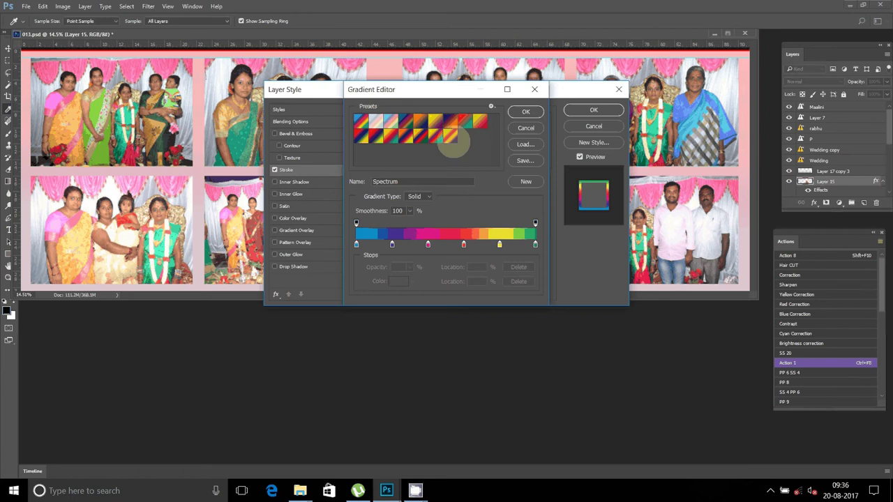
left_click(450, 122)
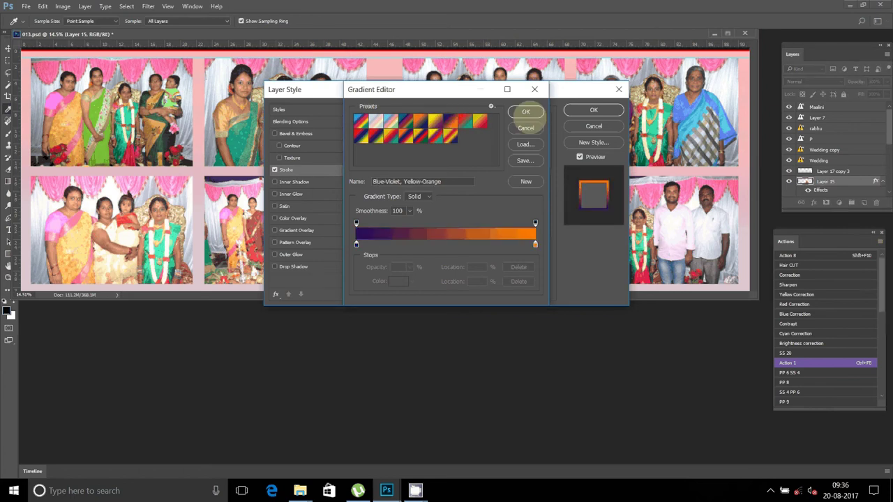
left_click(526, 112)
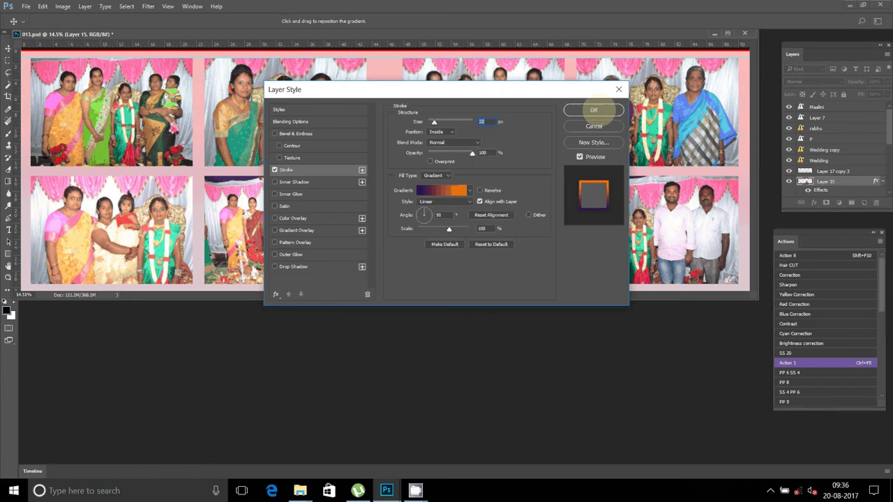
left_click(594, 110)
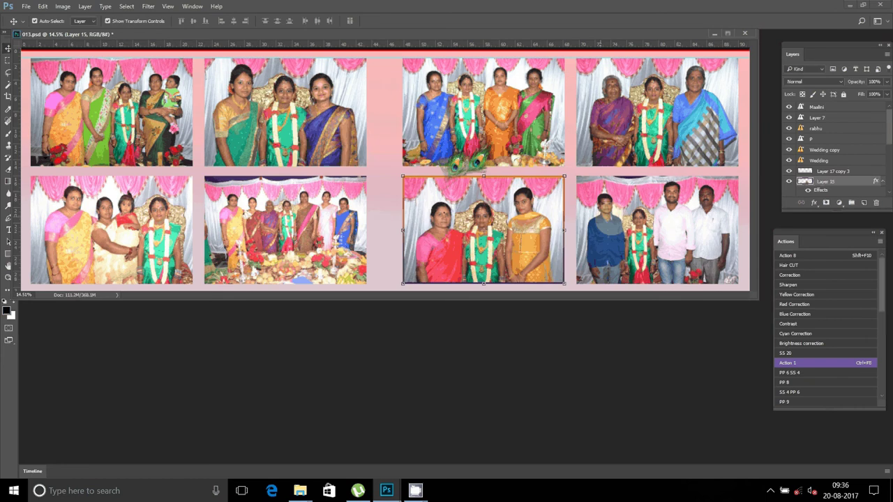
Copy the gradient stroke style and paste it onto the upper third-column, top-right and bottom-right photos.
right_click(853, 183)
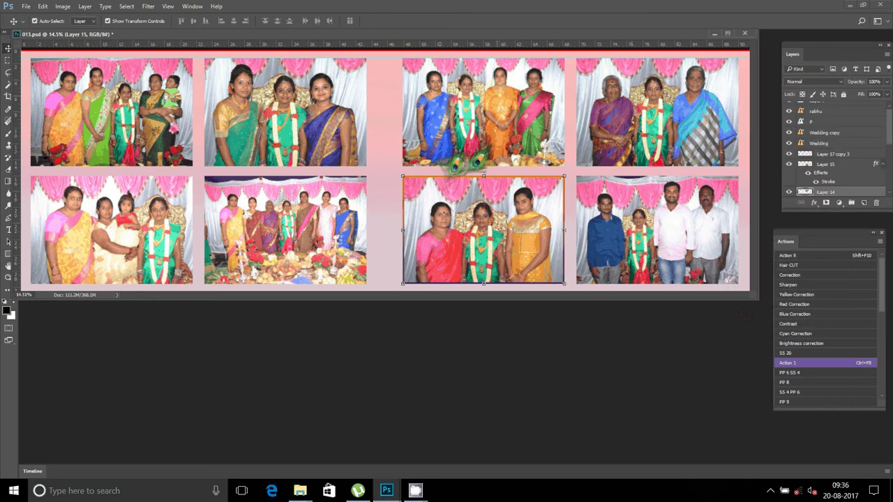
right_click(850, 192)
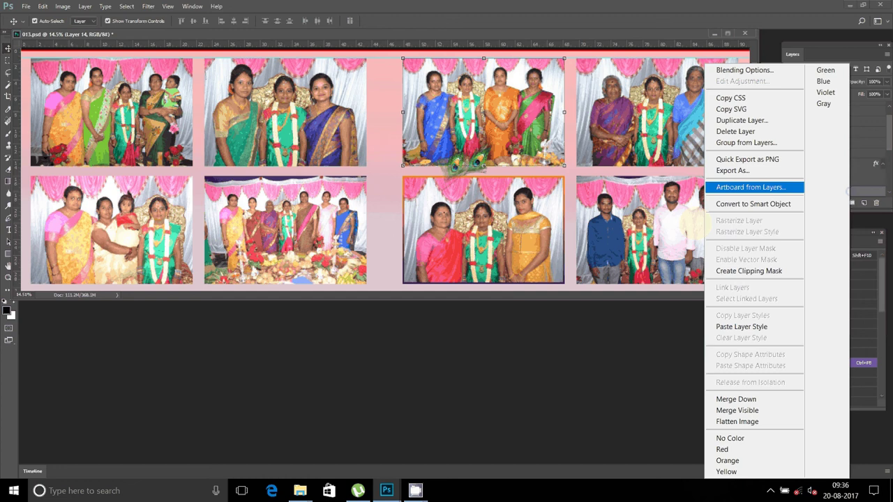
left_click(755, 327)
right_click(867, 190)
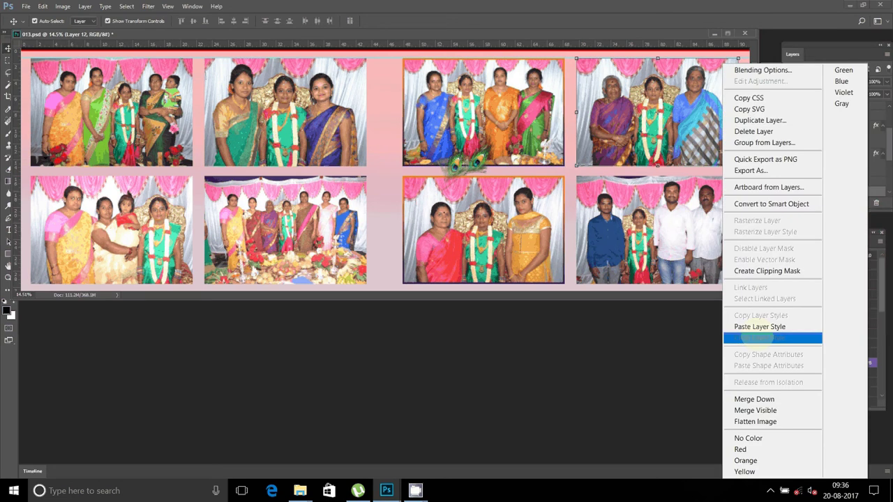
left_click(756, 326)
left_click(693, 241)
right_click(831, 181)
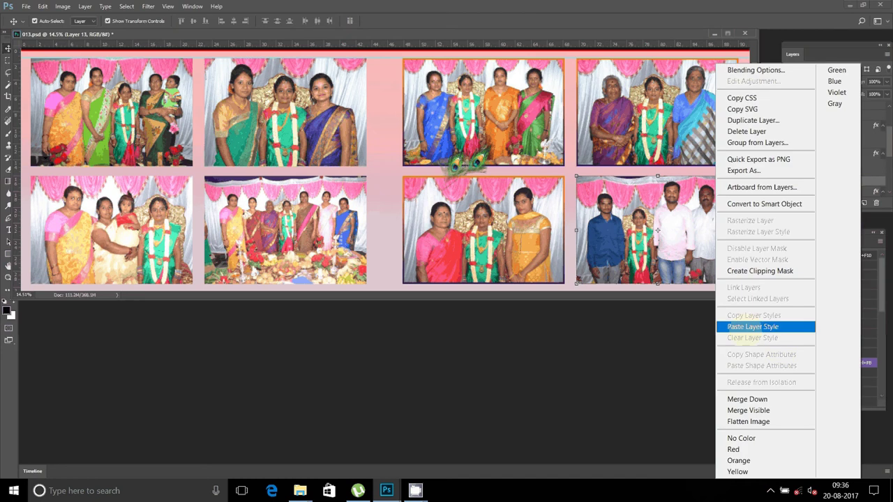
left_click(745, 327)
Paste the same stroke onto the top-left, bottom-middle, top-middle and bottom-left photos.
scroll(837, 154, "down", 3)
left_click(880, 190)
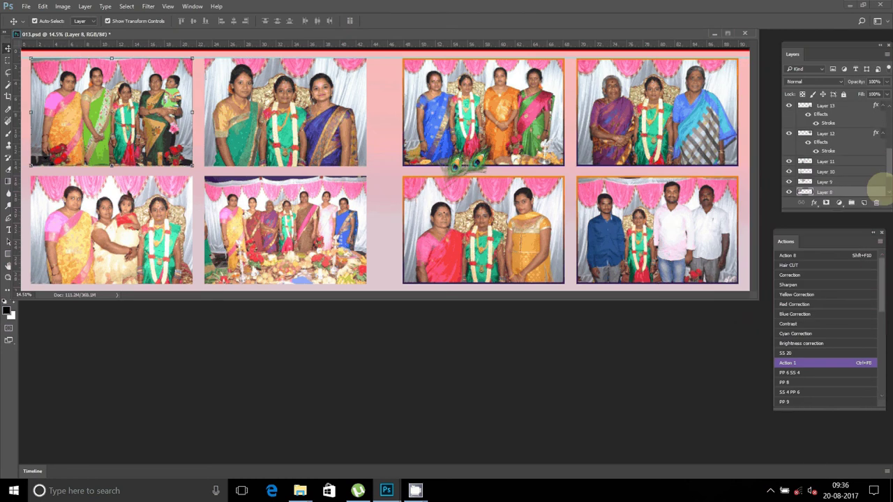
right_click(881, 187)
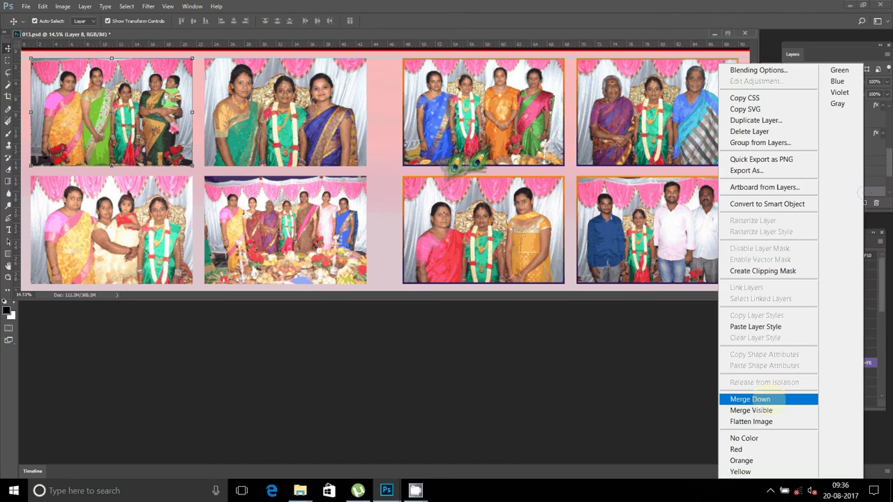
left_click(757, 326)
left_click(809, 171)
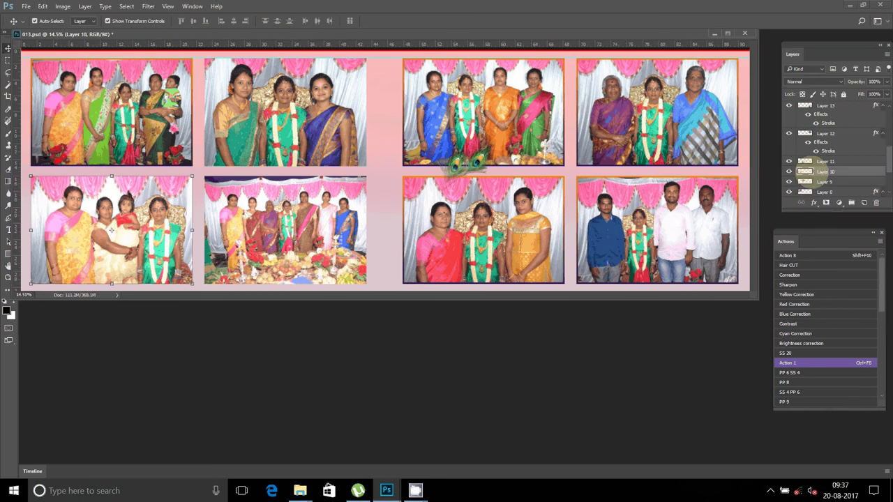
right_click(827, 161)
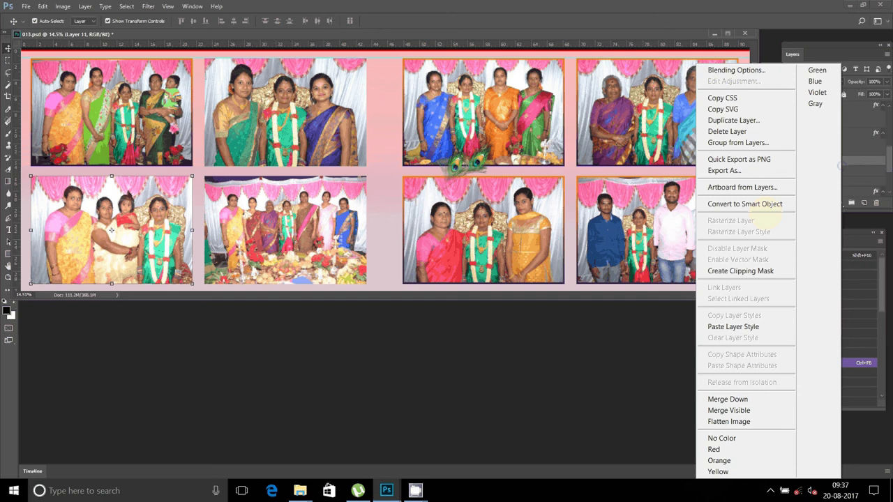
left_click(729, 326)
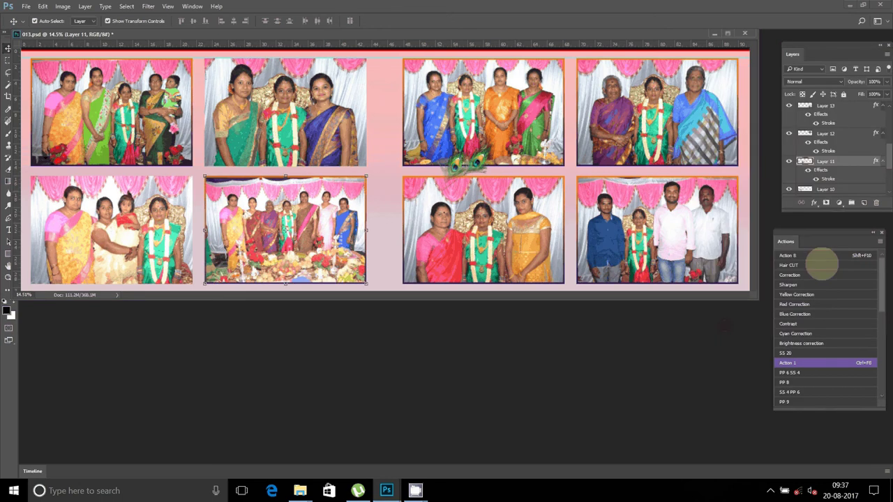
key("alt+bracketleft")
key("alt+bracketleft")
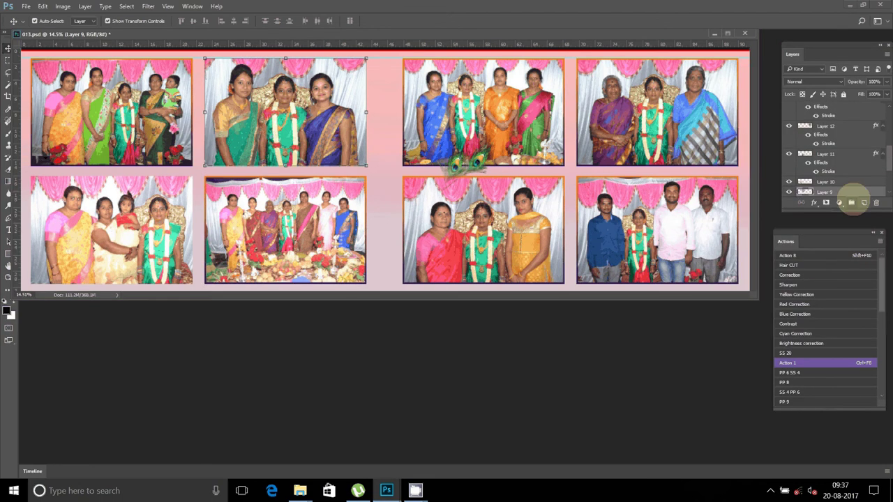
right_click(848, 192)
left_click(761, 326)
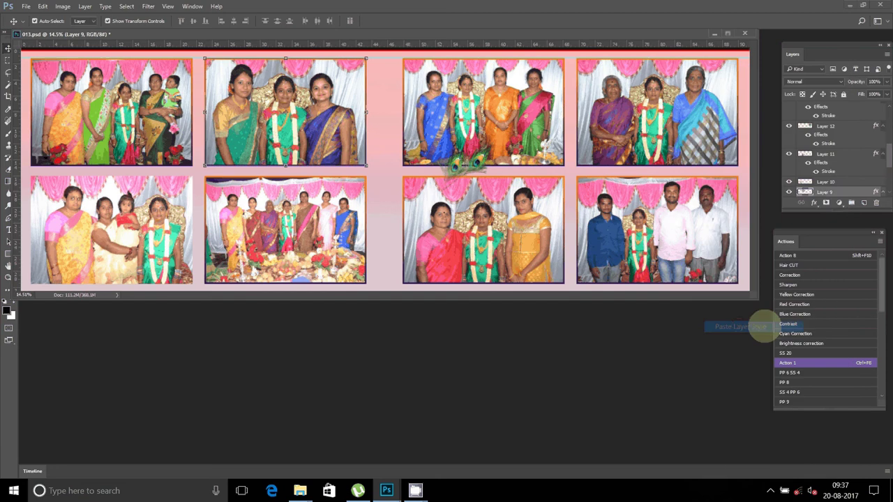
key("alt+bracketright")
right_click(855, 193)
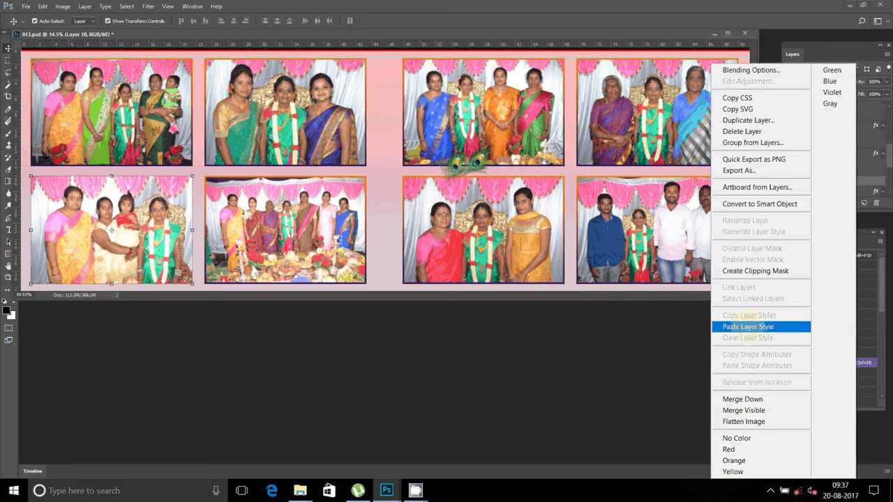
left_click(748, 327)
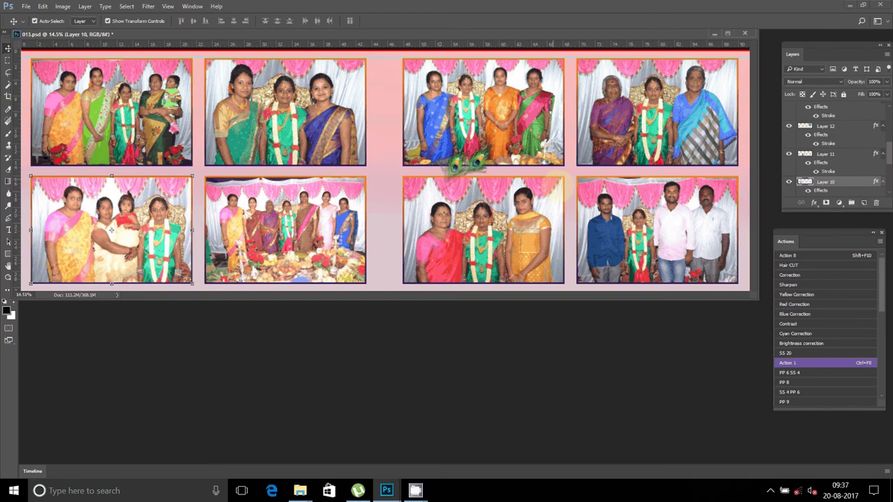
Merge all visible layers into a single Background layer.
left_click(85, 6)
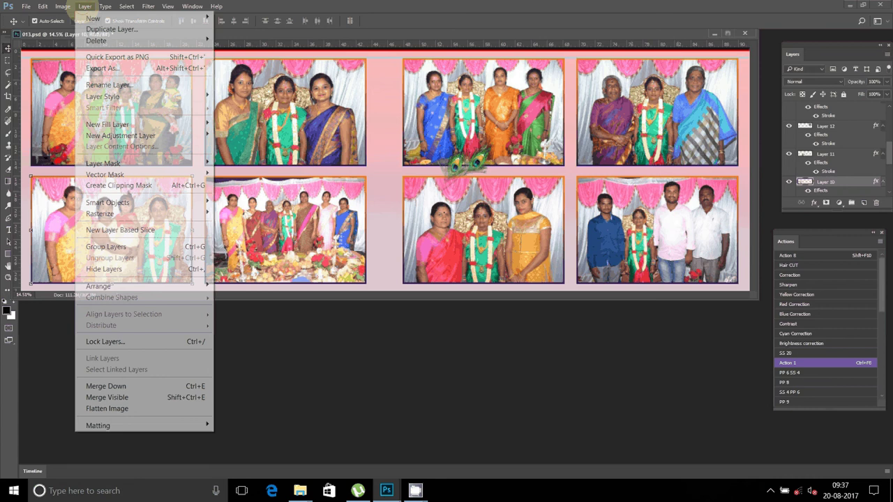
left_click(124, 396)
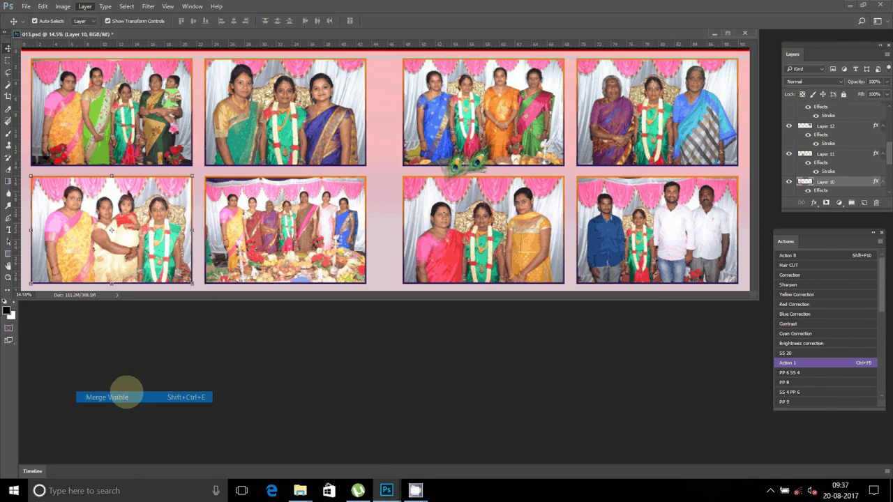
left_click(25, 7)
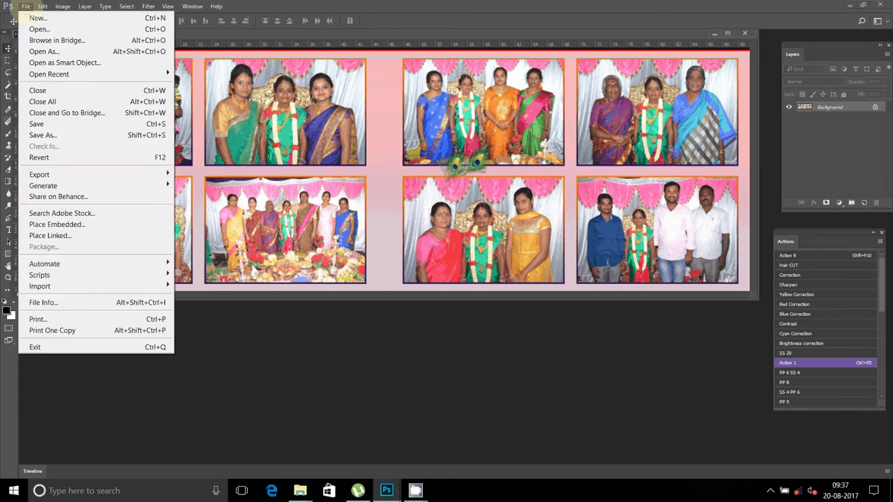
Start Save As in the DATA (D:) > A2 folder with JPEG as the format.
left_click(43, 135)
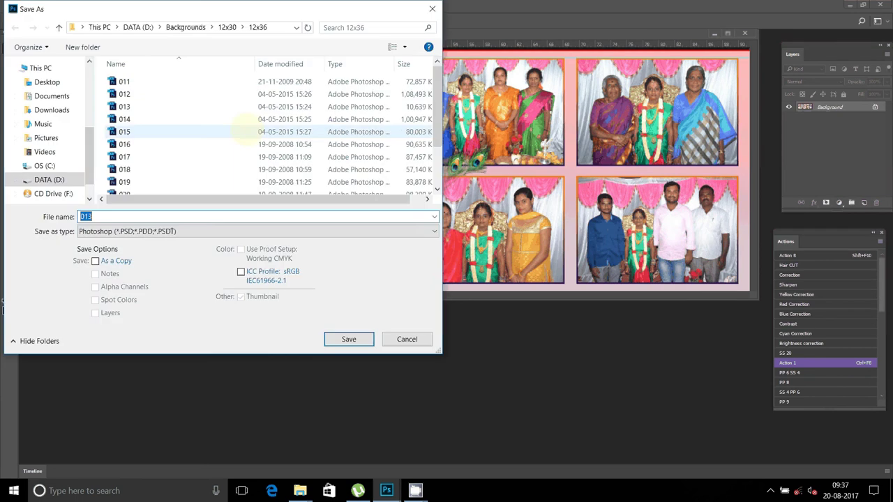
left_click(136, 26)
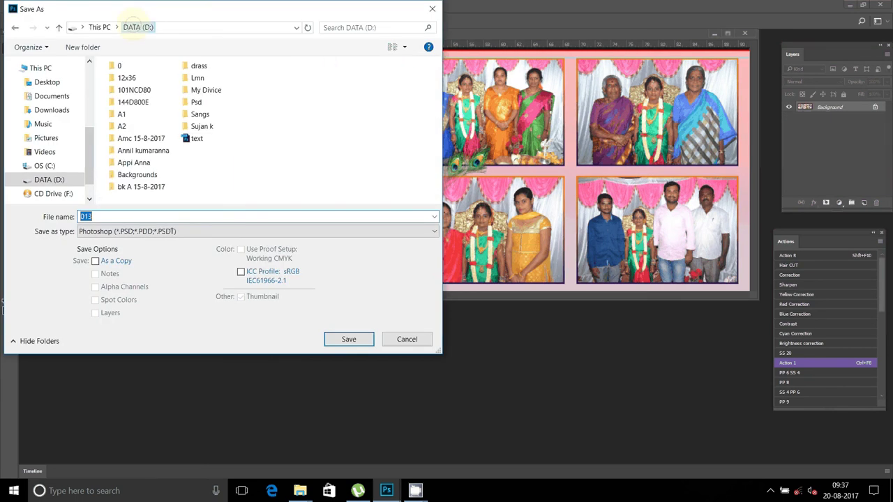
left_click(123, 126)
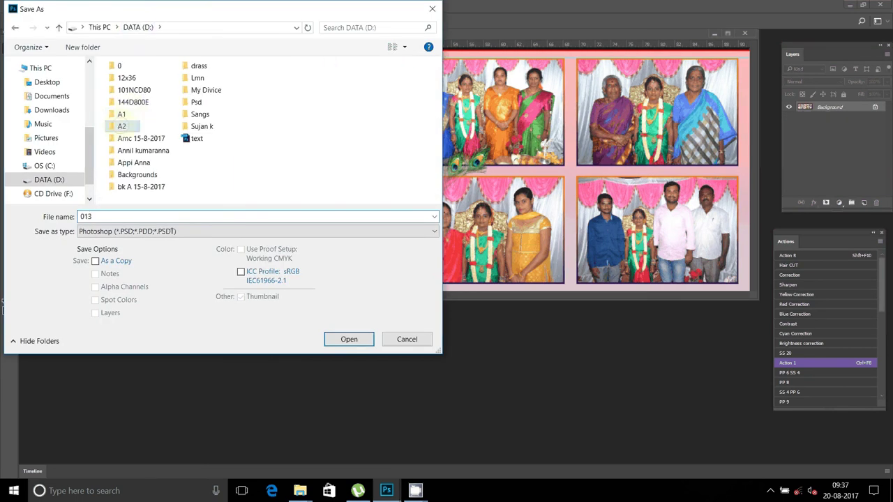
left_click(344, 340)
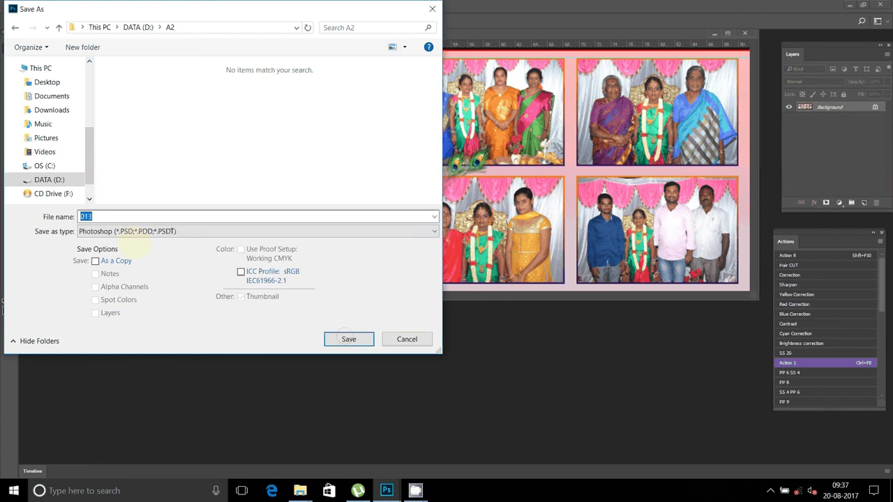
left_click(137, 233)
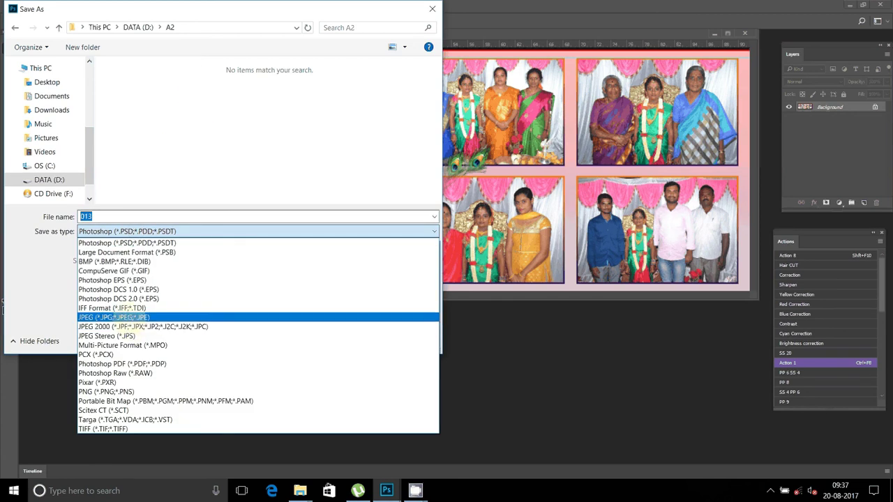
left_click(133, 317)
Save the page as 08 at Maximum JPEG quality, then close the document.
double_click(134, 216)
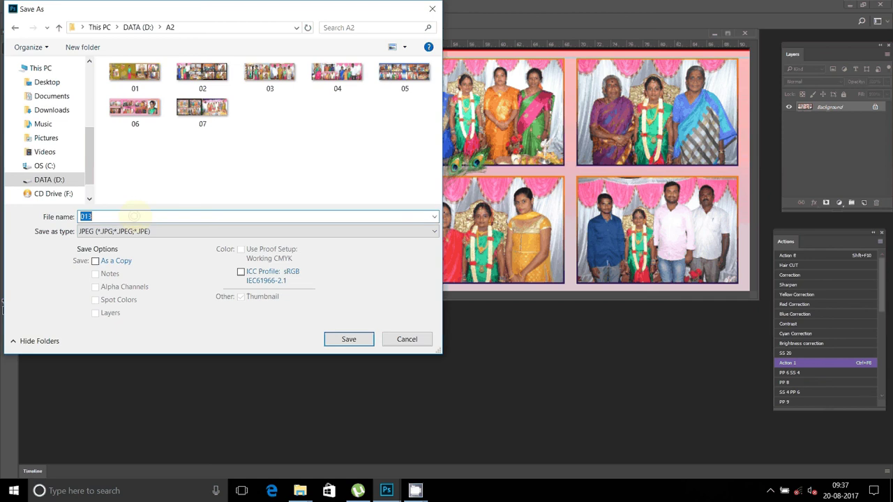
type("08")
left_click(334, 340)
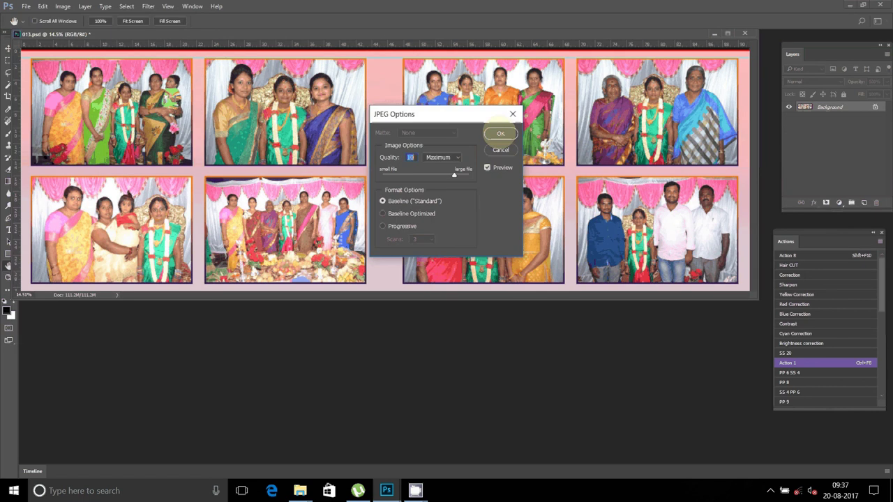
left_click(500, 133)
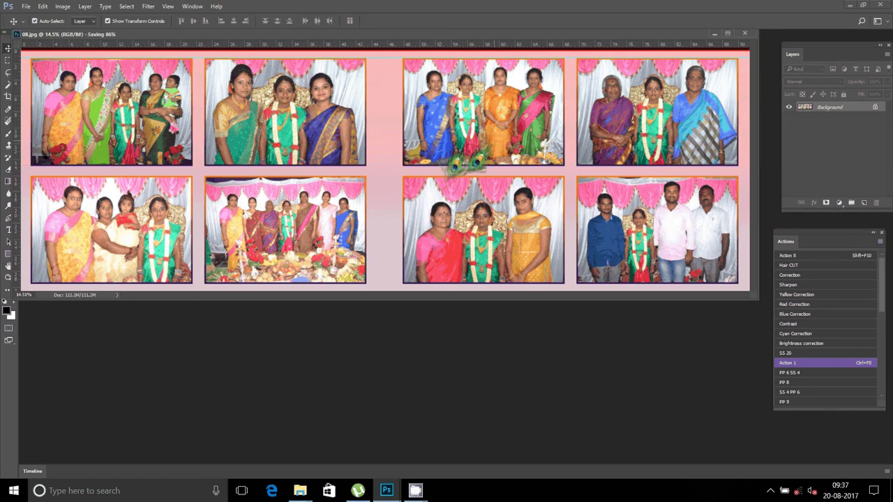
left_click(745, 33)
mouse_move(300, 491)
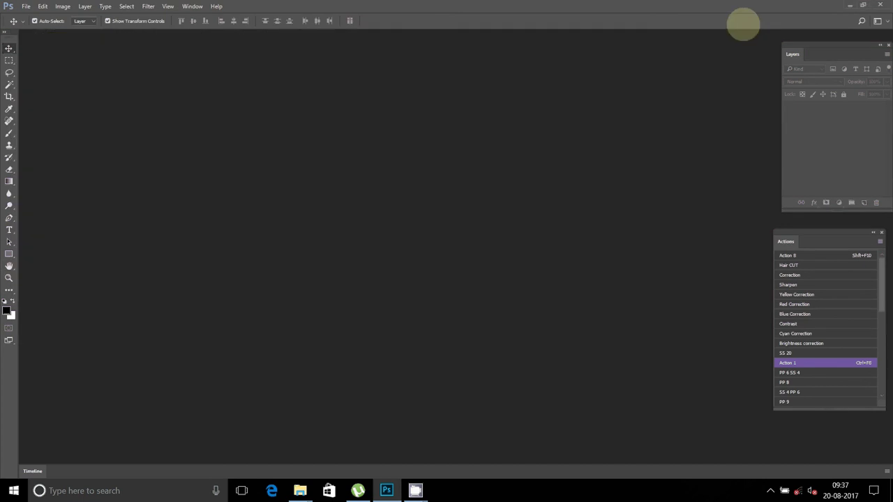